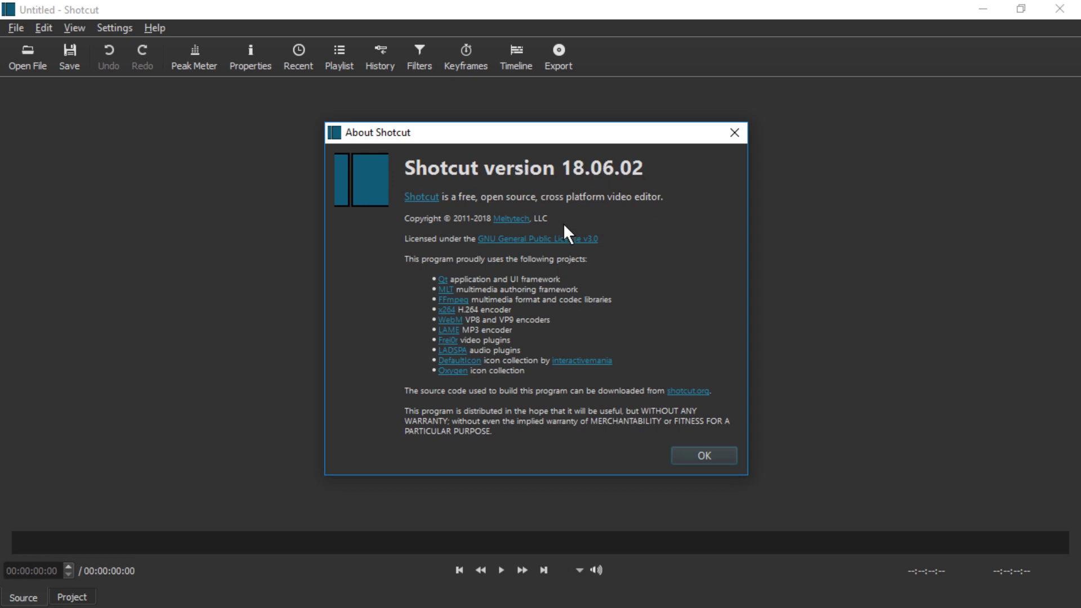
Dismiss the version information and load girl_and_a_pony.mp4 from the StockNoAttribution folder in File Explorer into the Shotcut player
click(731, 454)
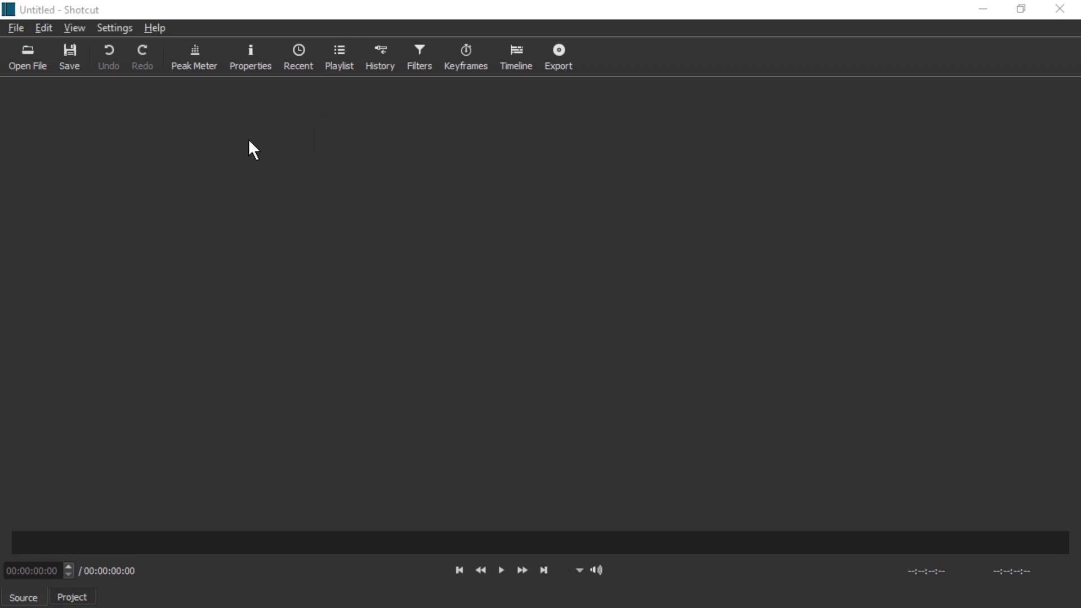
key(alt+Tab)
drag(399, 82, 620, 76)
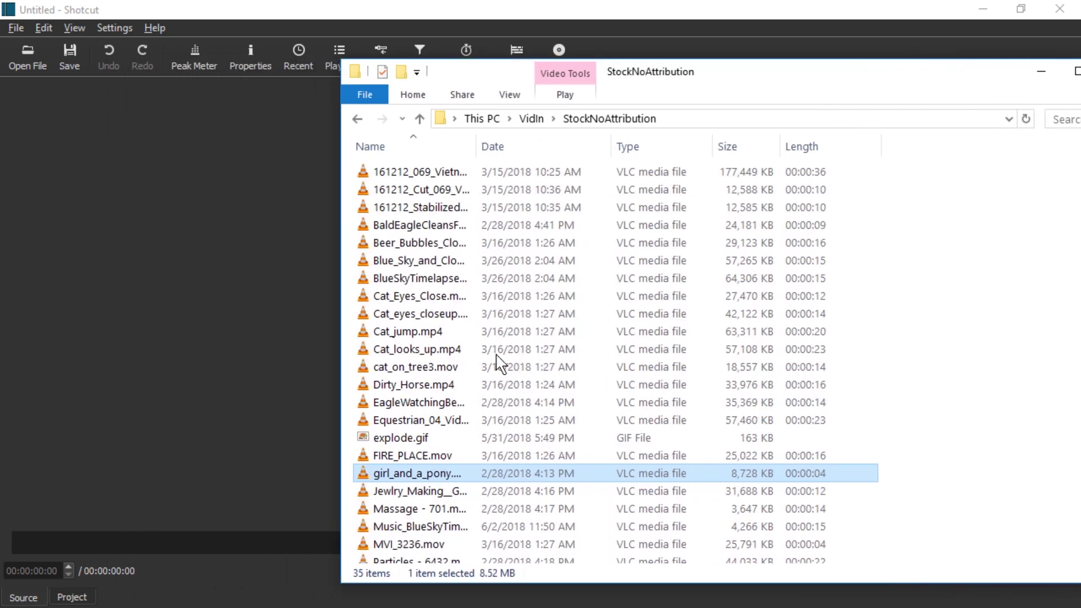
drag(490, 477, 424, 103)
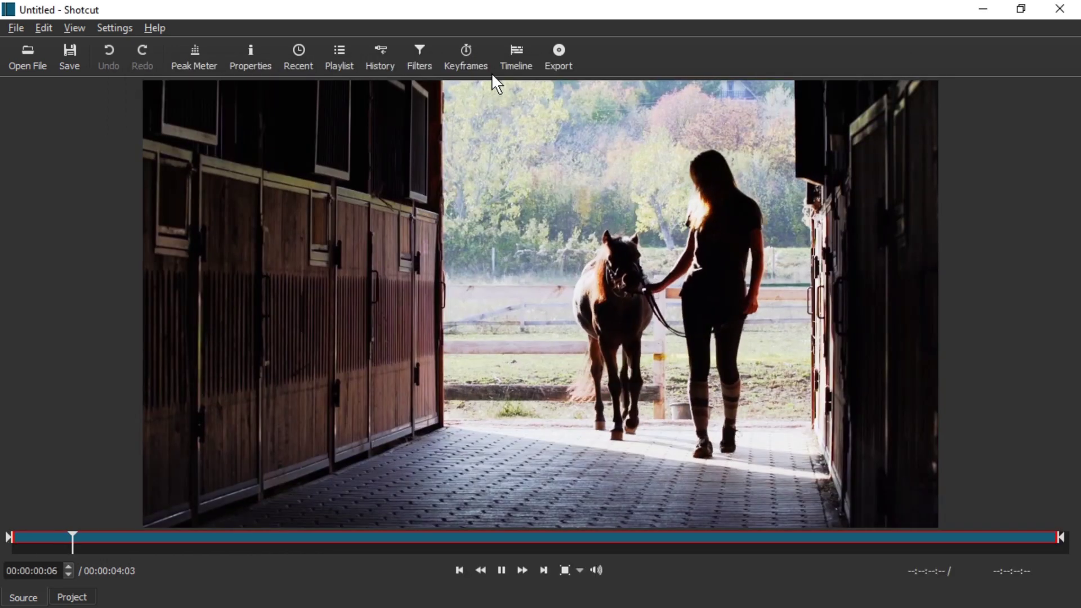
Show the timeline and place the loaded pony clip at the start of video track V1
click(512, 59)
drag(439, 219, 217, 536)
scroll(180, 505, up, 3)
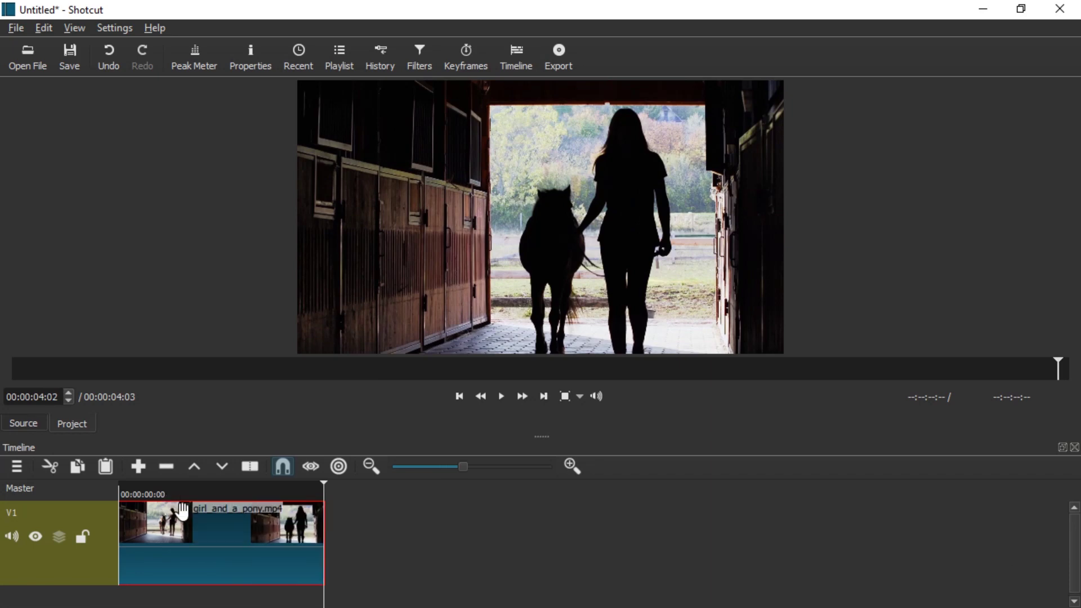
Split the clip on V1 at about 00:00:01:09 and again at about 00:00:02:16
click(216, 502)
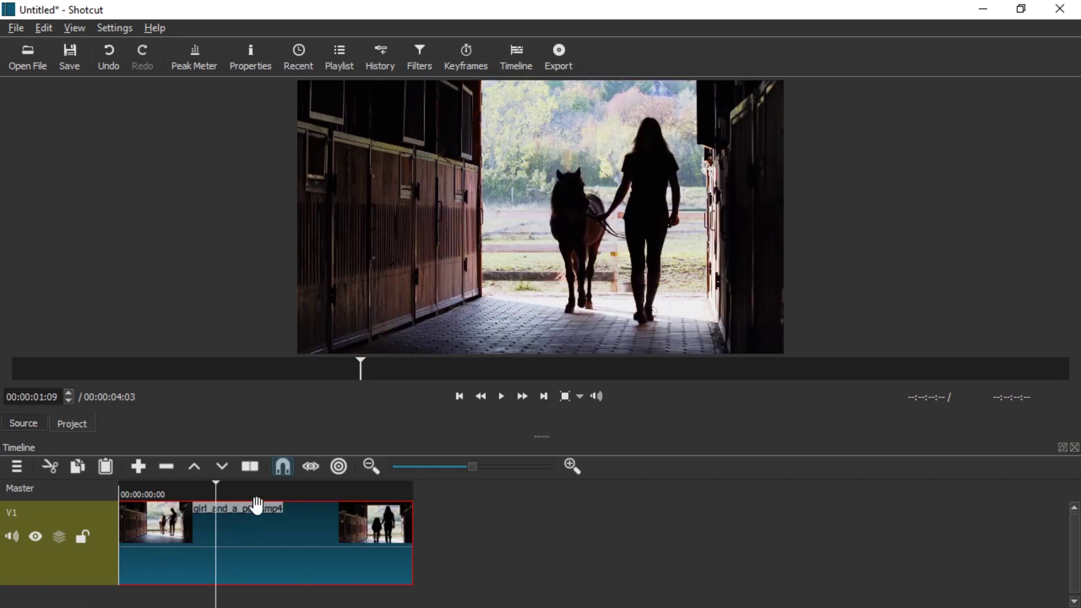
key(s)
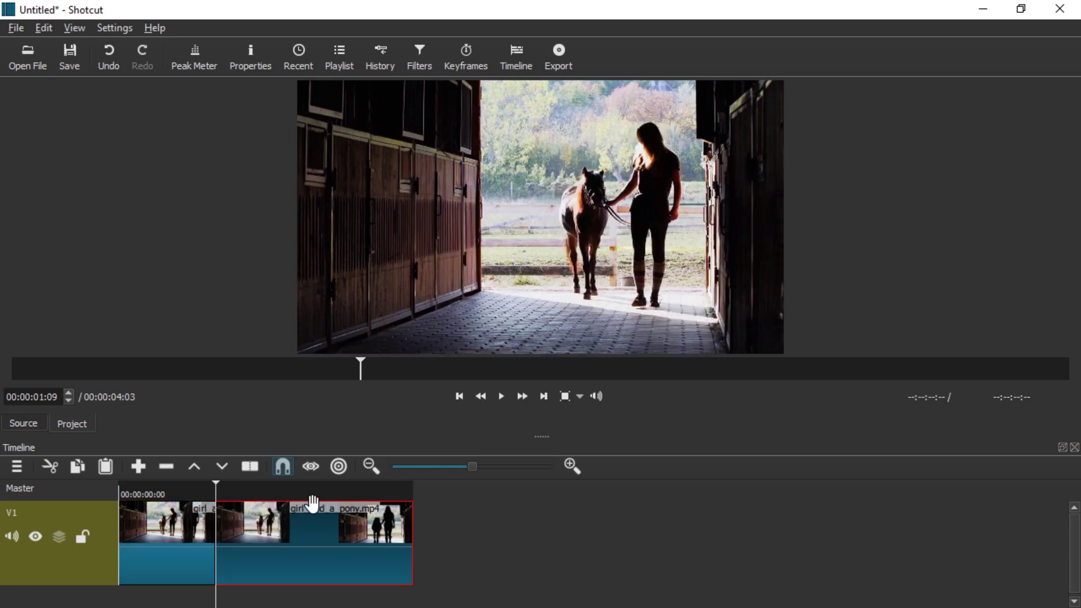
click(309, 499)
key(s)
Move the last piece later on V1 to open a gap and paste a copy of the middle piece into it
drag(341, 527, 562, 528)
click(264, 528)
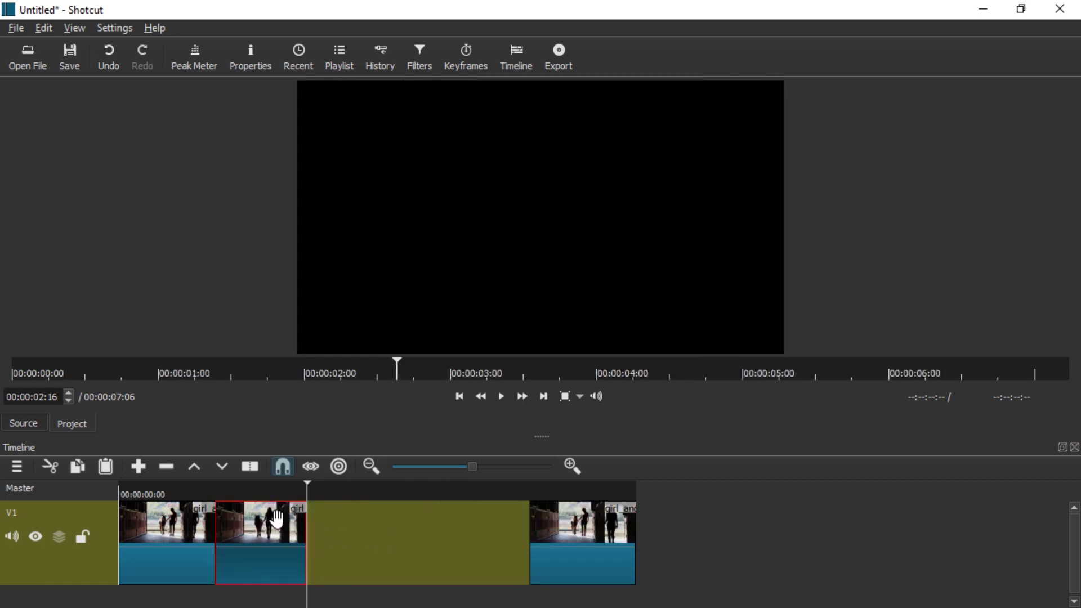
click(329, 495)
key(ctrl+v)
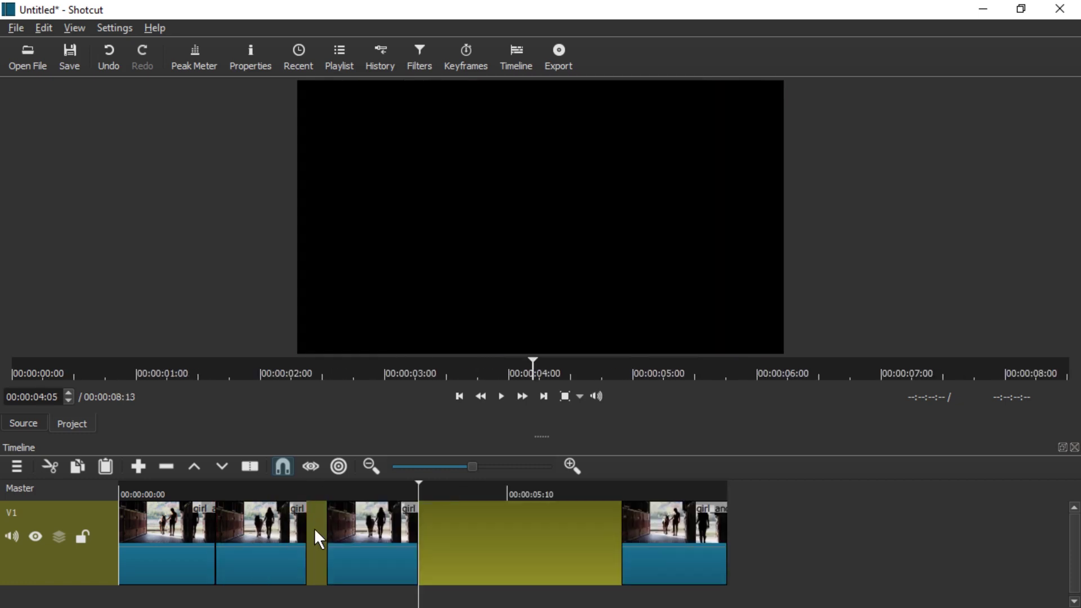
Remove the gaps before and after the pasted middle piece on V1
right_click(314, 528)
click(329, 535)
right_click(420, 523)
click(441, 534)
Move the last piece later on V1 again and paste another copy of the third piece into the gap
click(340, 487)
click(335, 513)
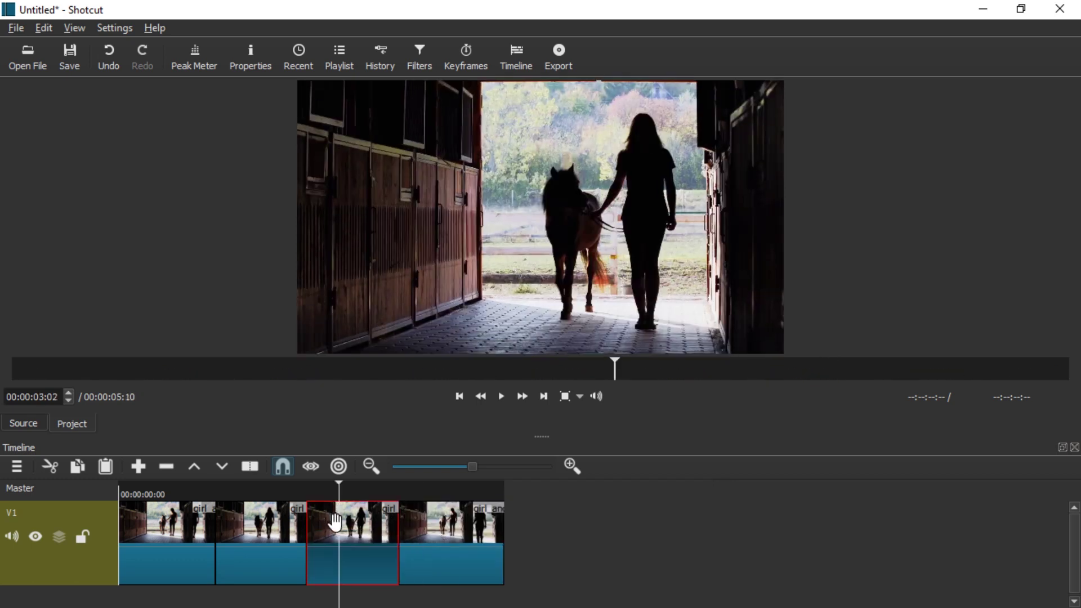
drag(399, 508, 698, 534)
click(380, 535)
key(ctrl+c)
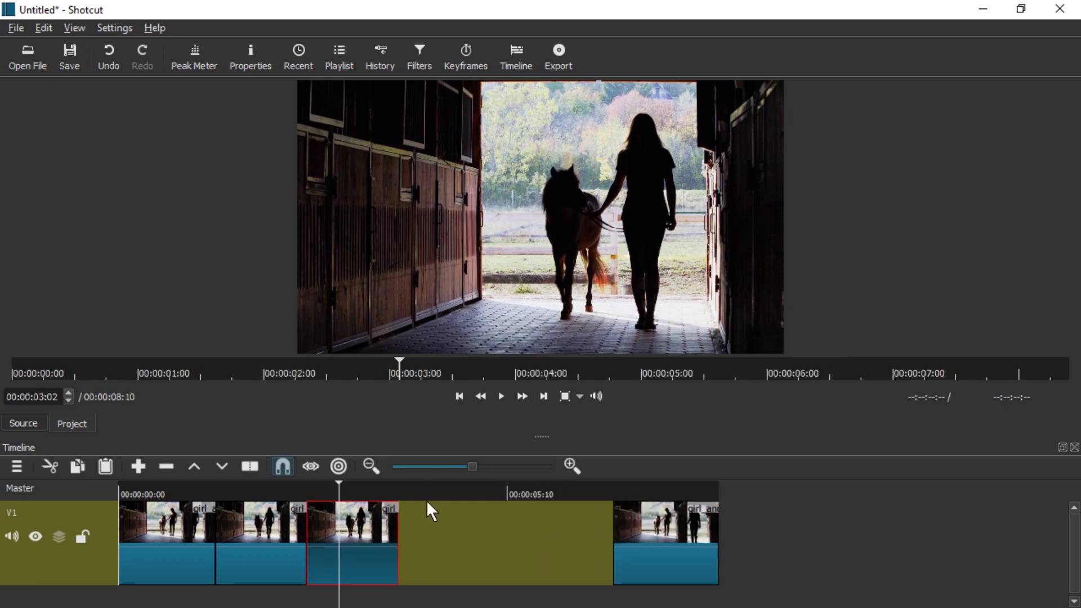
click(419, 492)
key(ctrl+v)
Remove the gaps around the second pasted piece so that all five pieces on V1 are contiguous
right_click(416, 534)
click(468, 536)
right_click(518, 528)
click(541, 541)
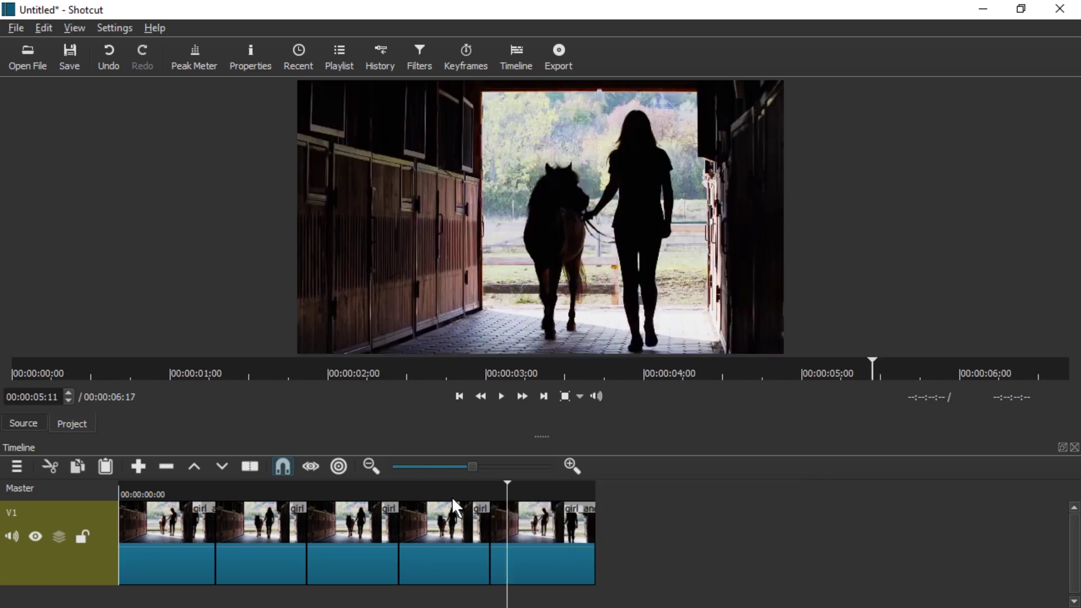
Play the timeline from near its start to review the repeated middle section
click(133, 493)
key(space)
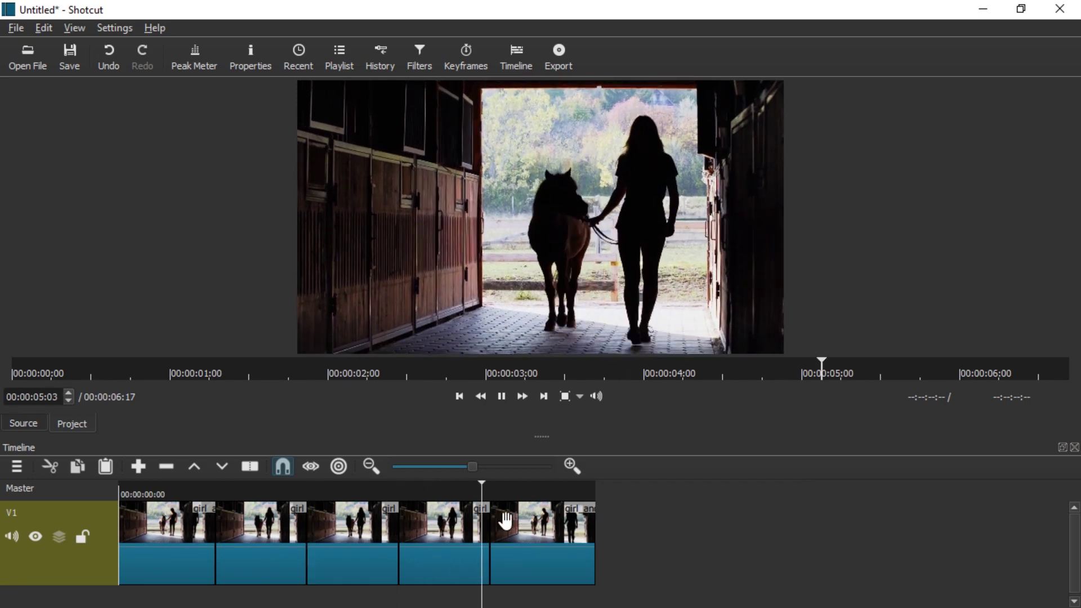
key(space)
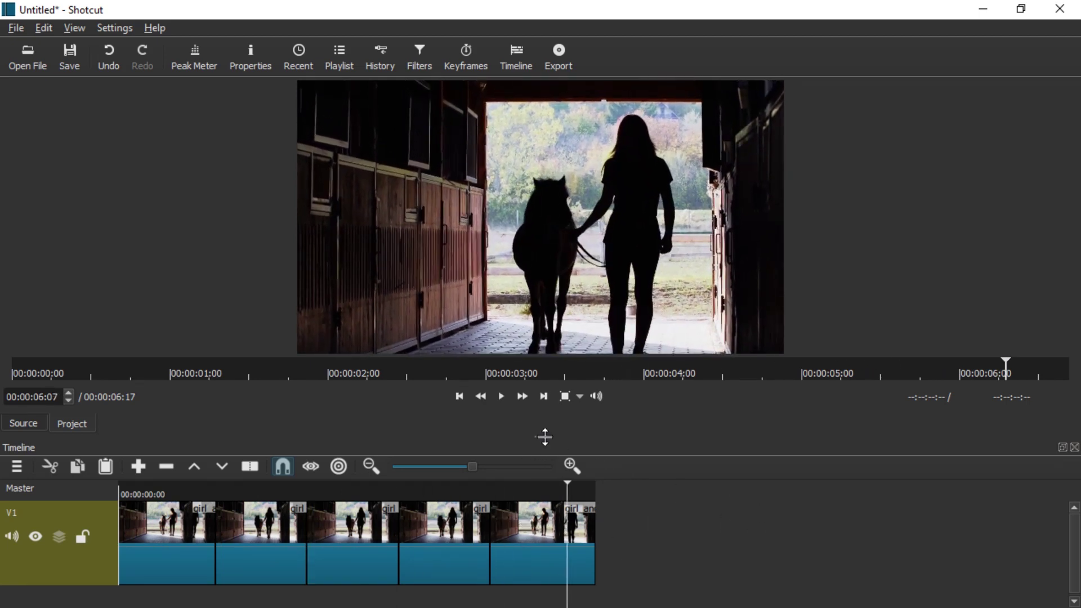
Select the third piece on V1, show its properties, and widen the properties area
click(351, 484)
click(357, 519)
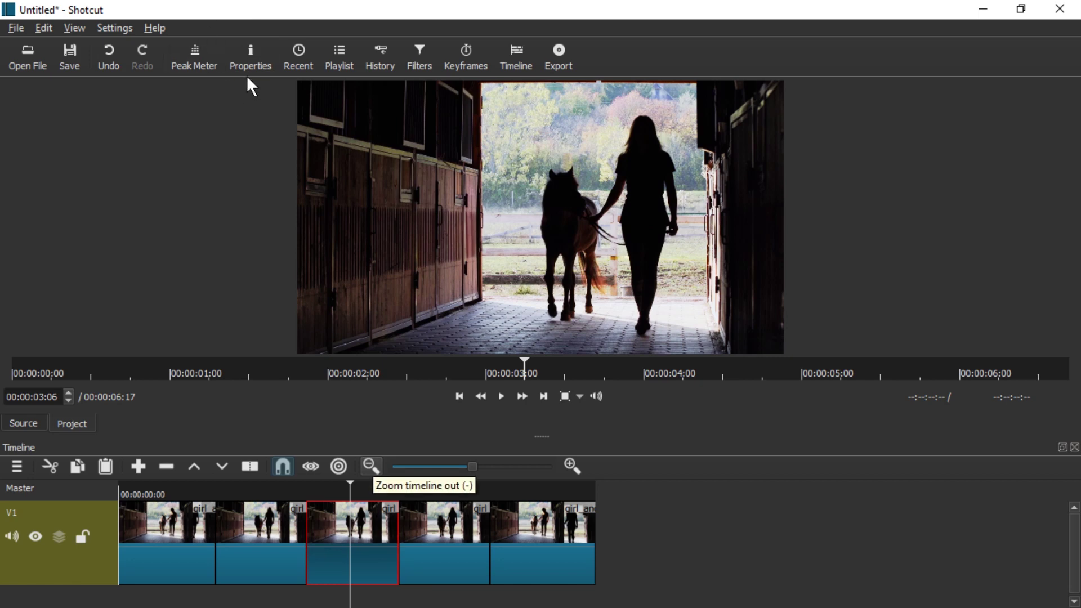
click(256, 58)
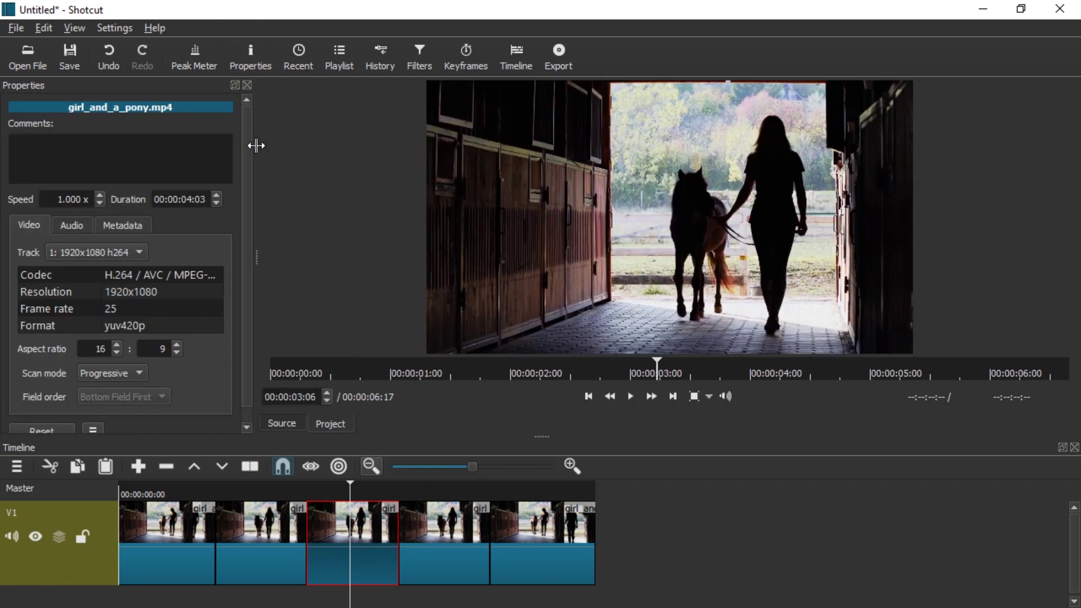
drag(258, 143, 366, 152)
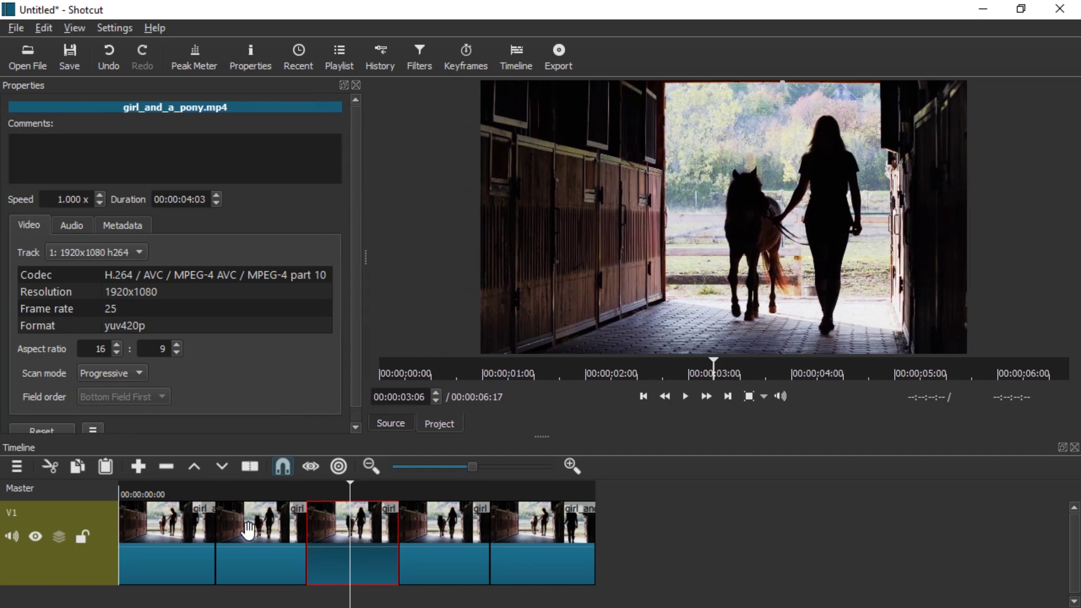
Reduce the timeline track height and hide the main toolbar
key(ctrl+minus)
click(495, 490)
mouse_move(549, 437)
mouse_down()
mouse_move(549, 420)
mouse_move(549, 437)
mouse_up()
click(71, 27)
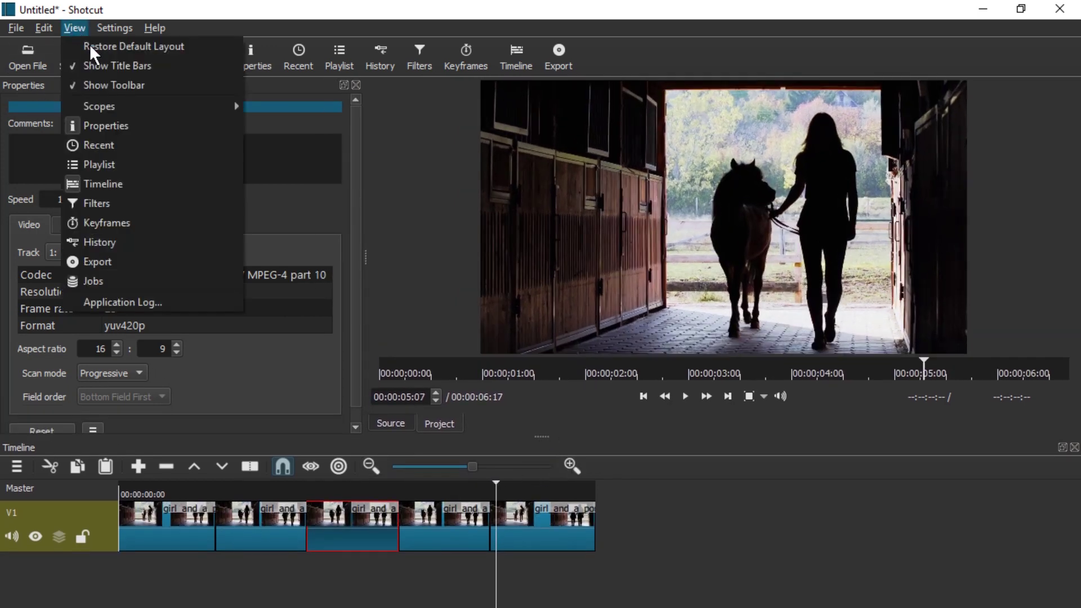
click(108, 79)
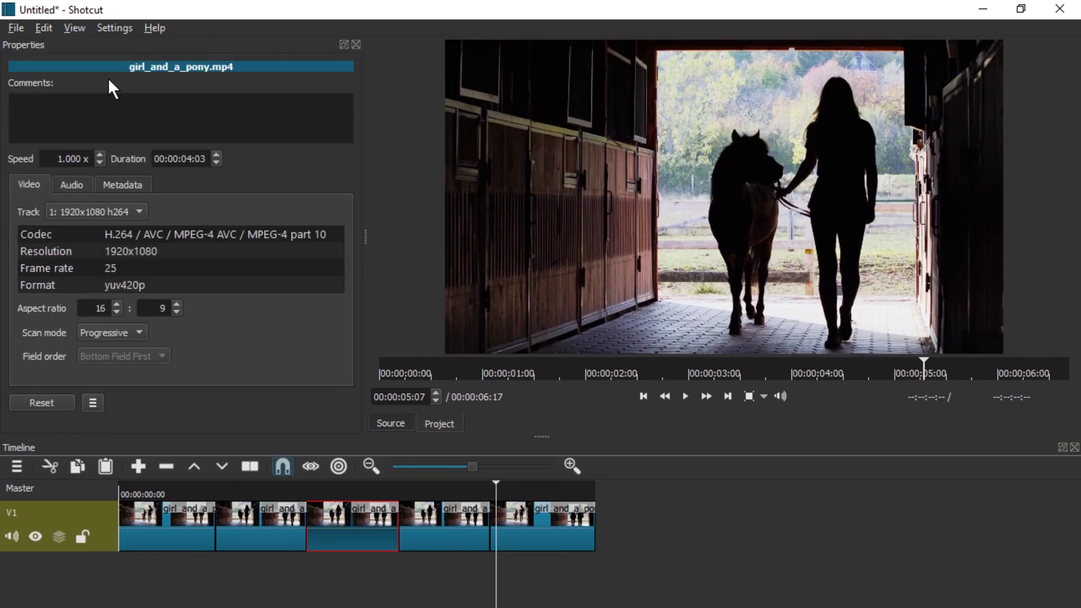
Create a reversed version of the clip at the "better" quality (ProRes/ALAC MOV), saved as girl_and_a_pony - Reversed.mov in C:\Cache\ShotCut
click(93, 403)
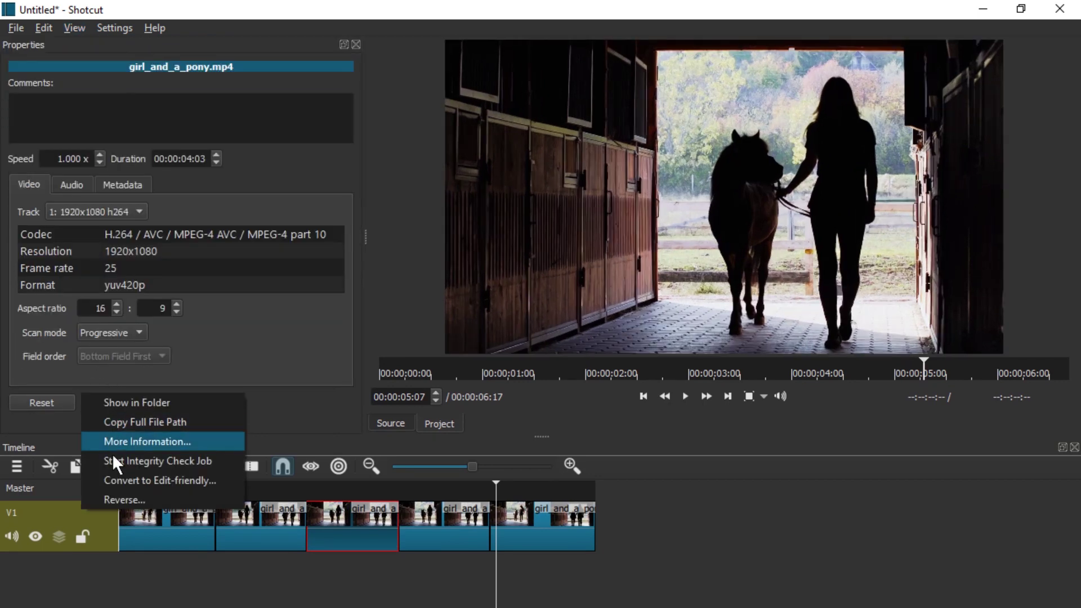
click(110, 502)
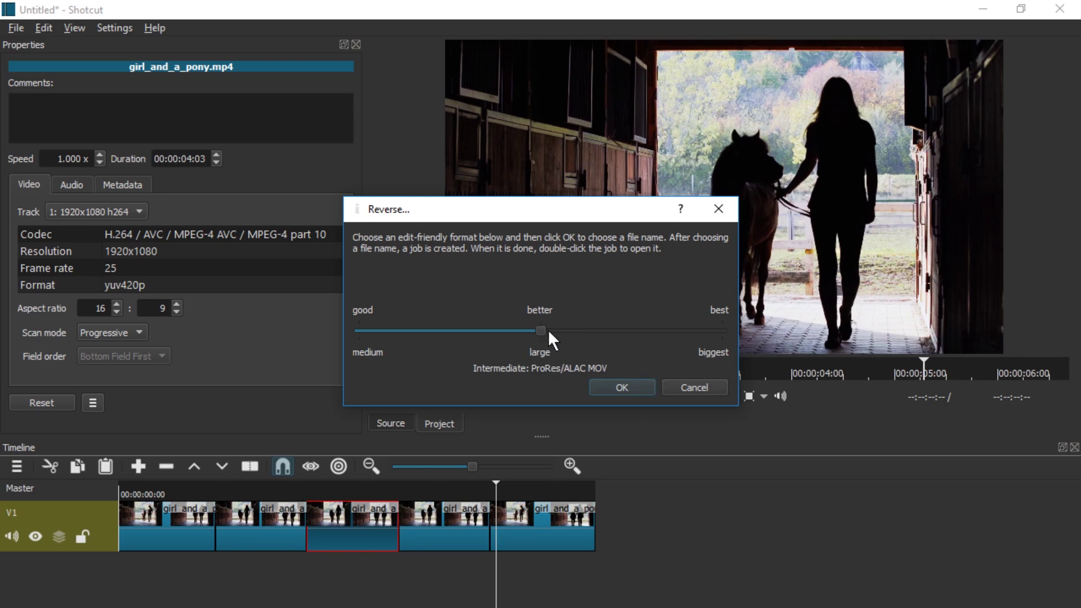
click(621, 388)
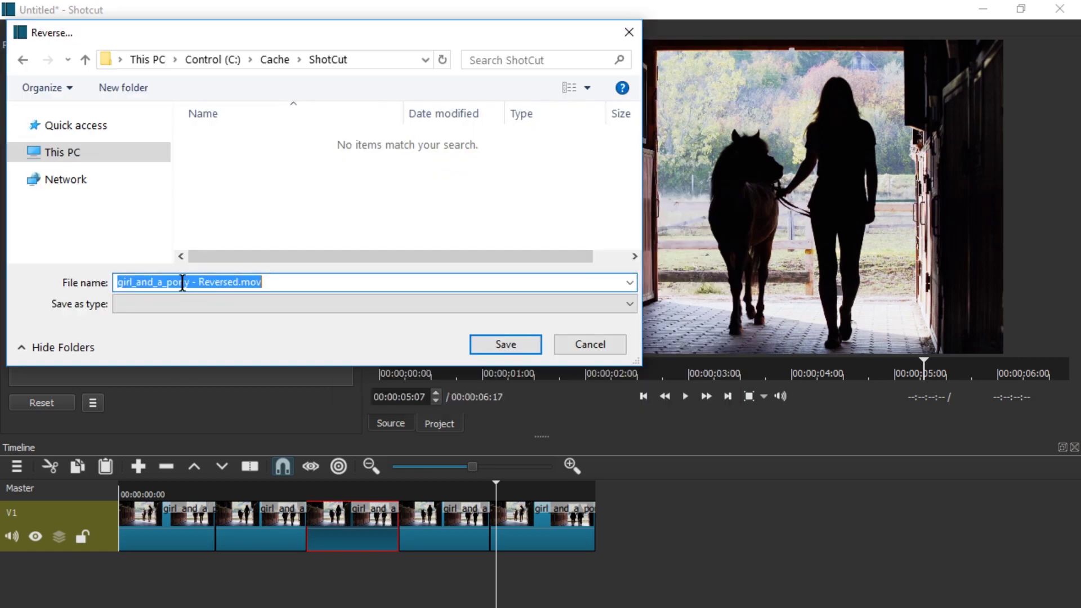
click(165, 283)
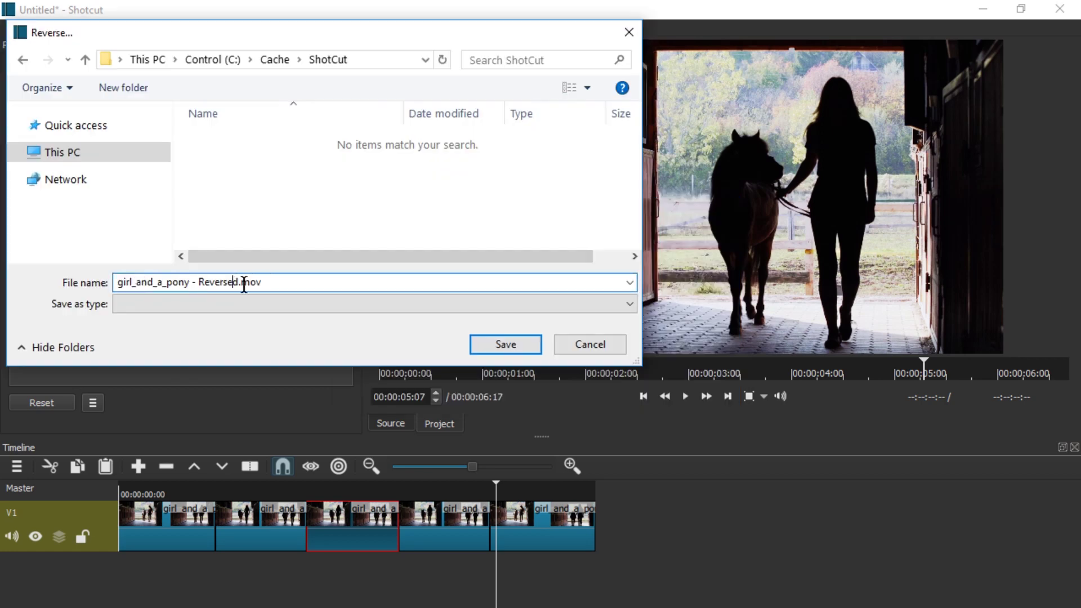
double_click(248, 282)
click(505, 345)
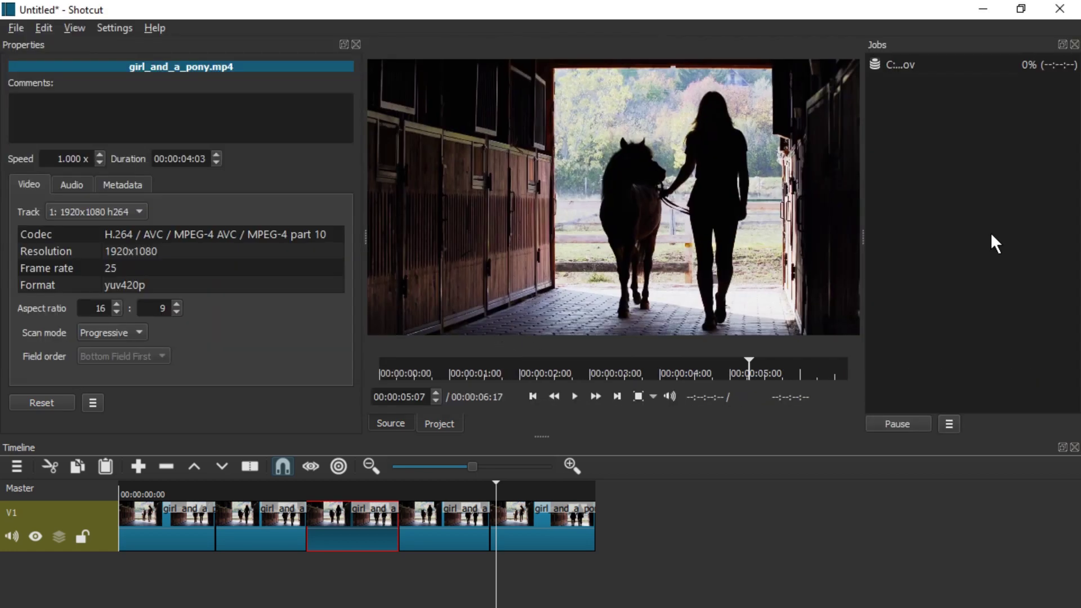
Widen the job list and inspect the reversed file in the ShotCut cache folder in File Explorer
drag(862, 164, 813, 164)
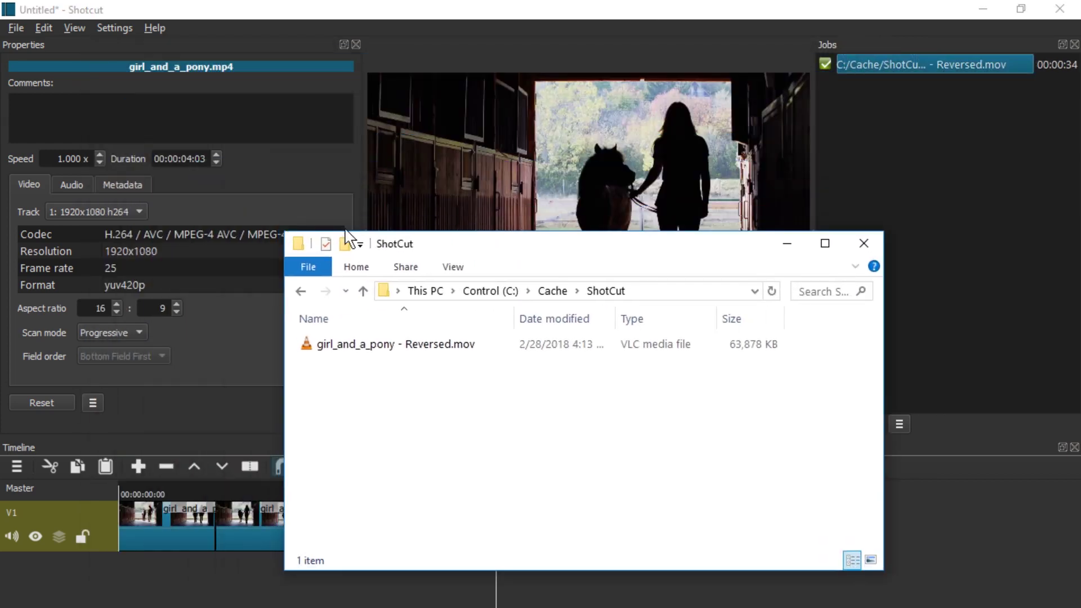
drag(437, 251, 443, 164)
click(374, 248)
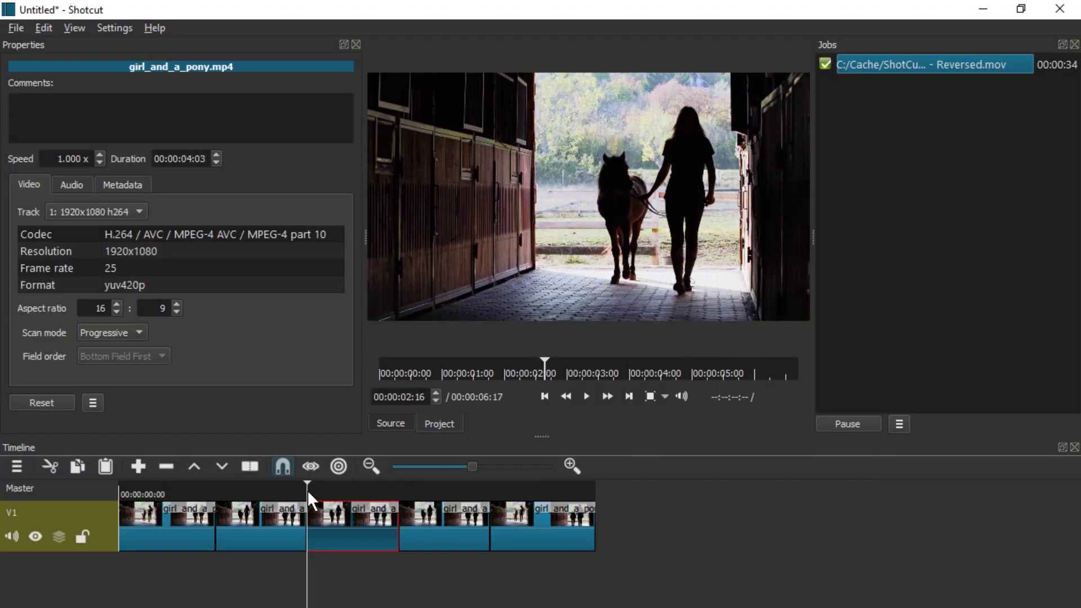
Switch the Shotcut player to the source clip and narrow the job list
click(391, 425)
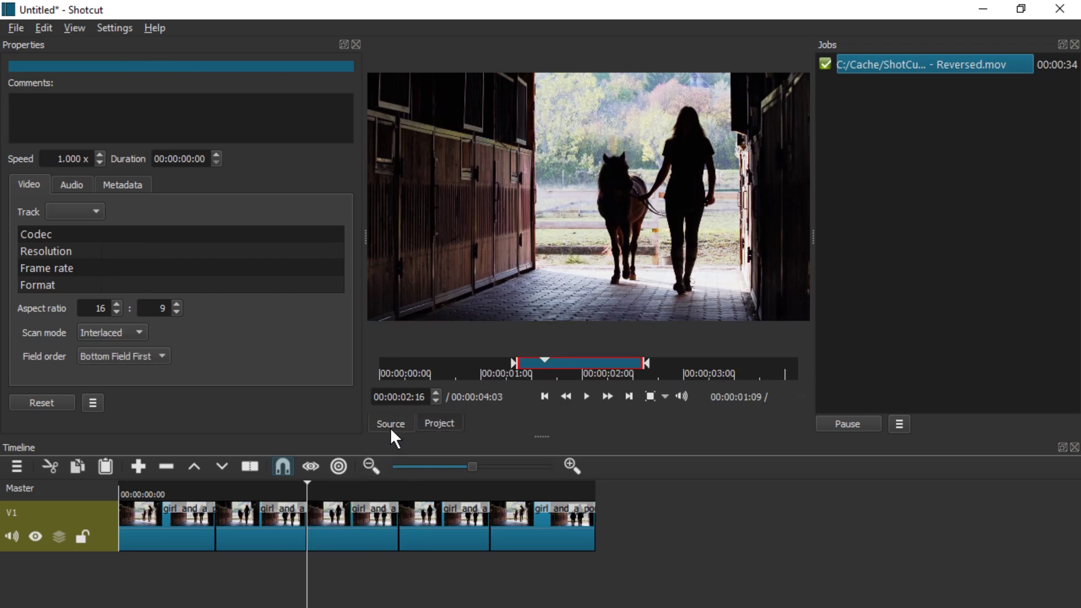
drag(816, 373, 870, 372)
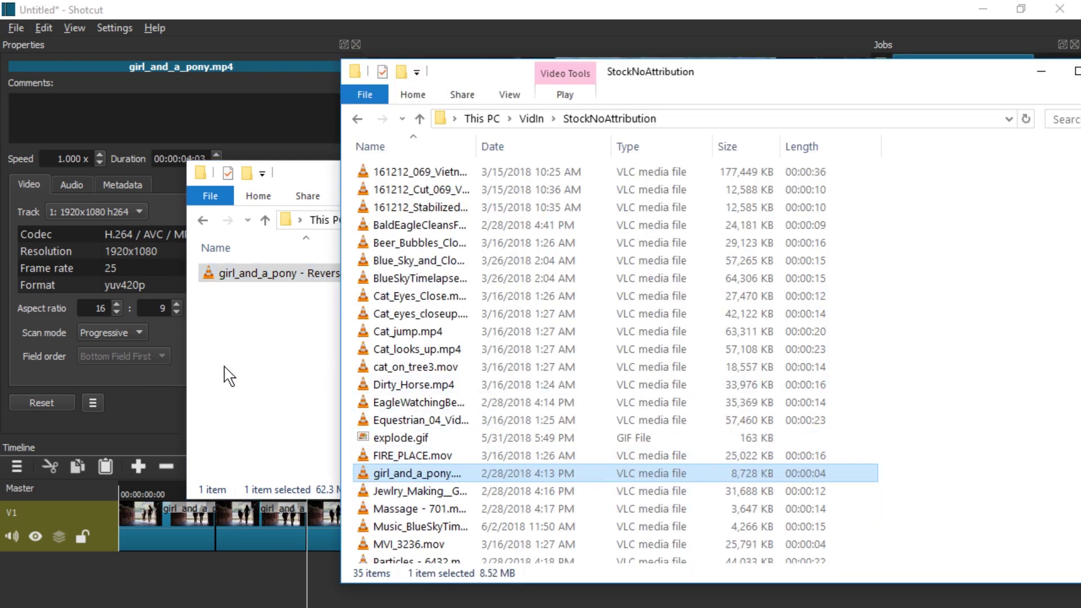
Add the Length column to the ShotCut folder's file list in File Explorer, compare the reversed video's duration with the original, and return to Shotcut
click(228, 376)
click(507, 275)
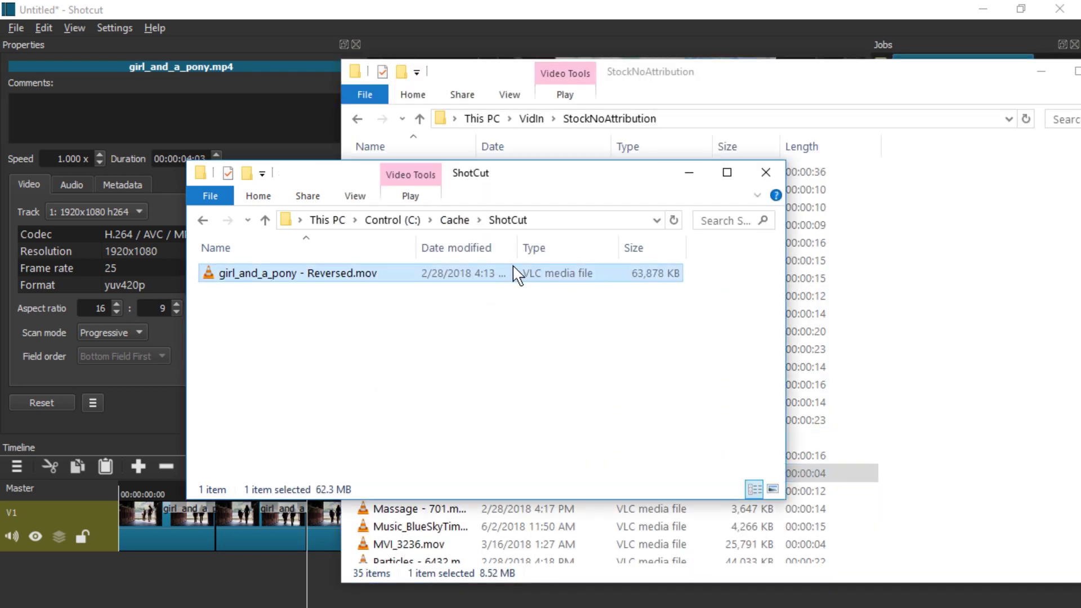
right_click(640, 249)
click(727, 295)
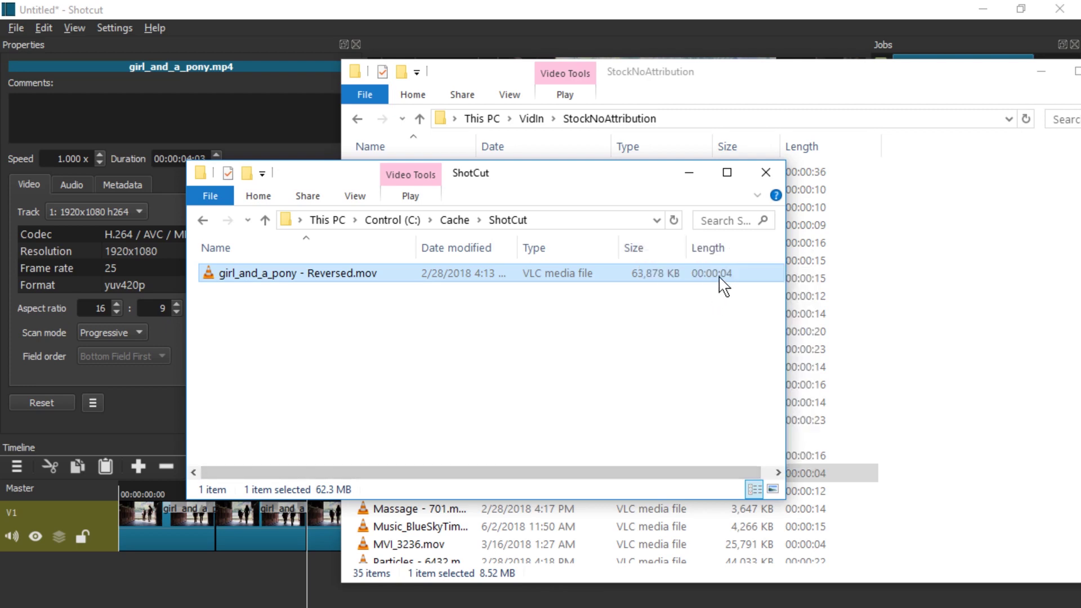
click(700, 11)
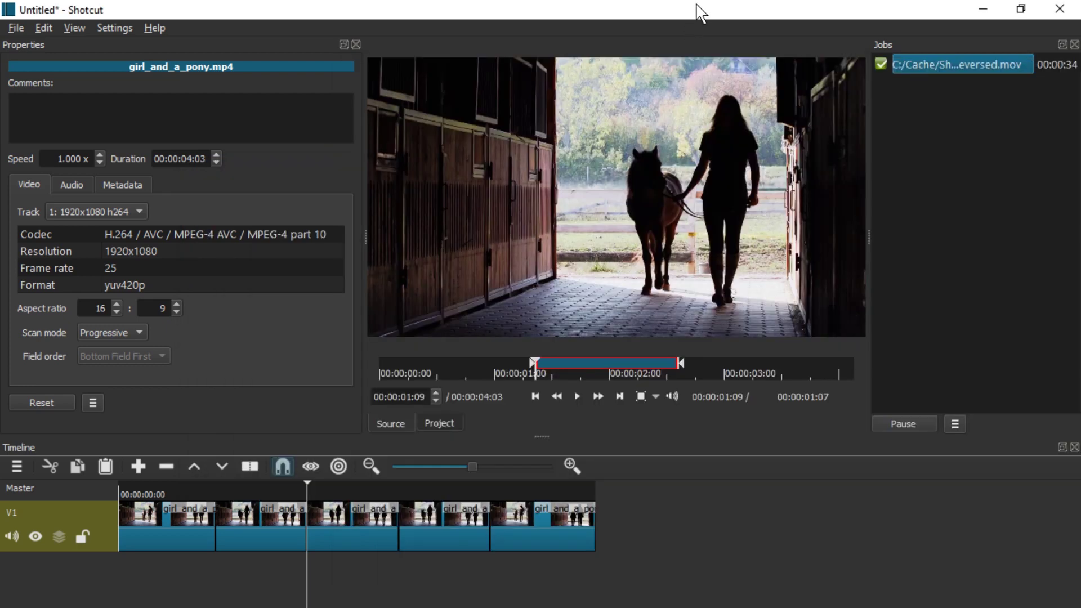
click(310, 466)
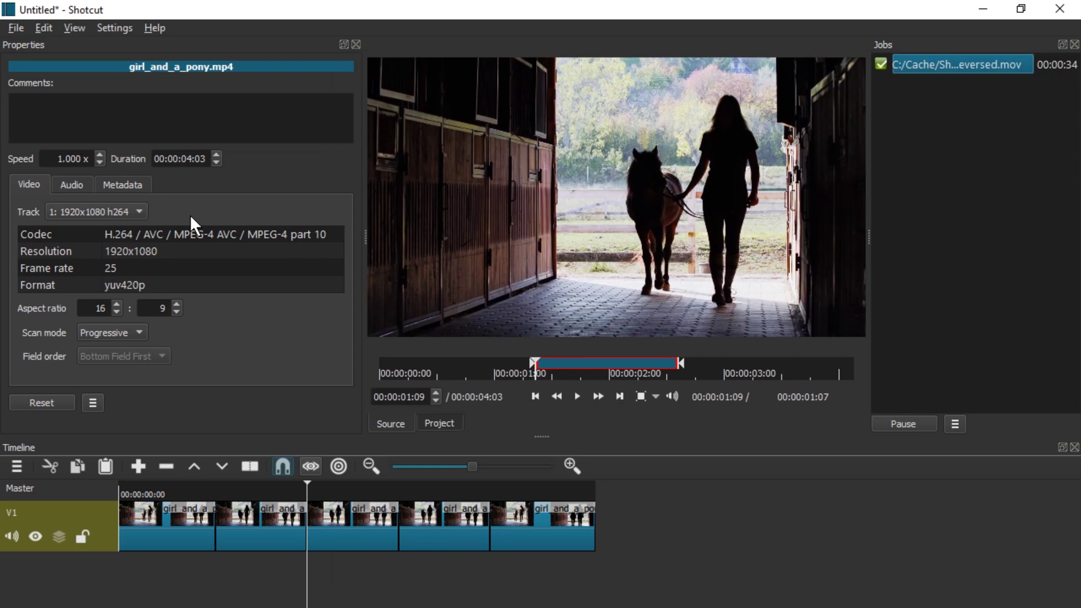
Save the project as PreRev.mlt in C:\Cache\ShotCut
click(22, 26)
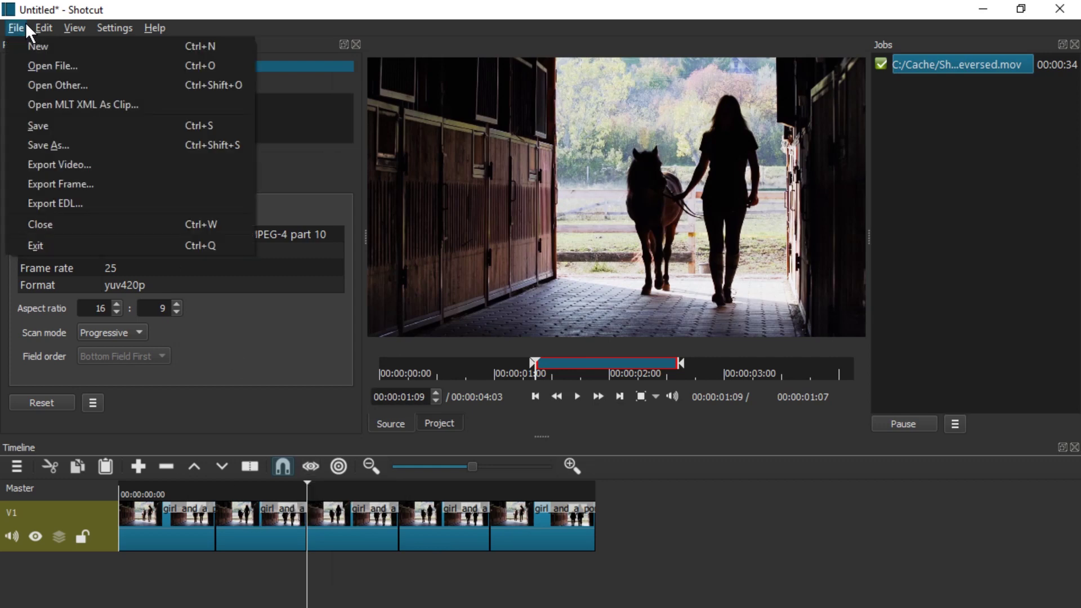
click(51, 127)
text(PreRev.mlt)
key(Return)
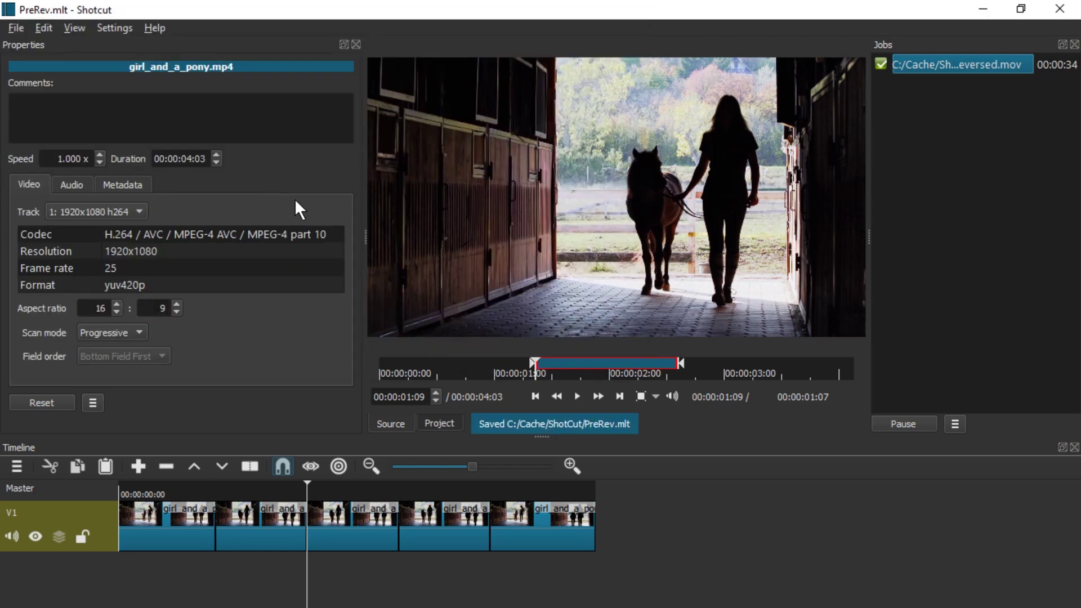
Save a copy of the project as RevOnly.mlt in the ShotCut cache folder
click(21, 30)
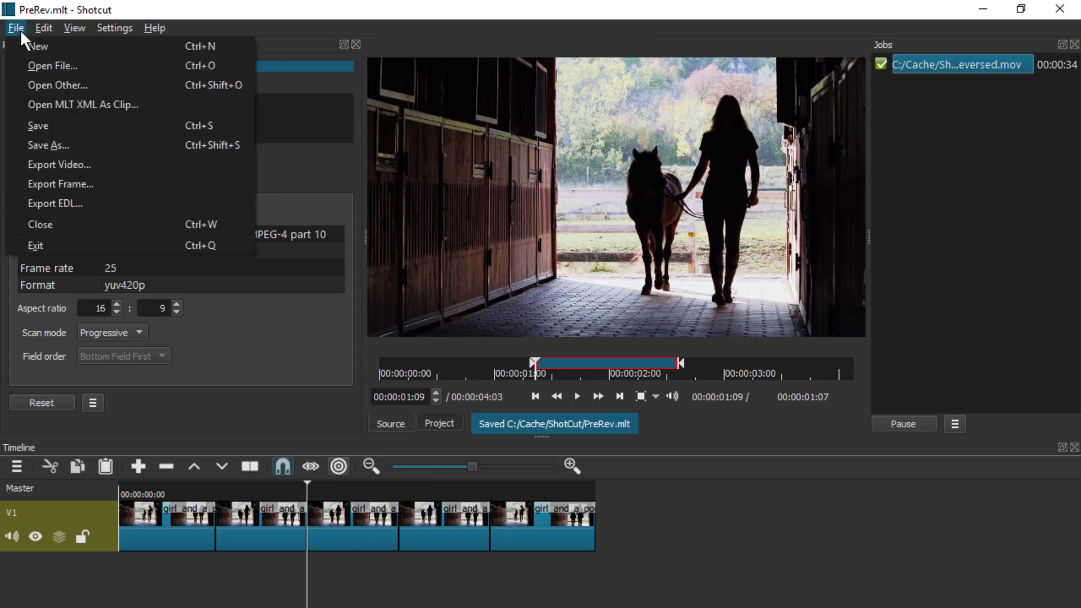
click(60, 145)
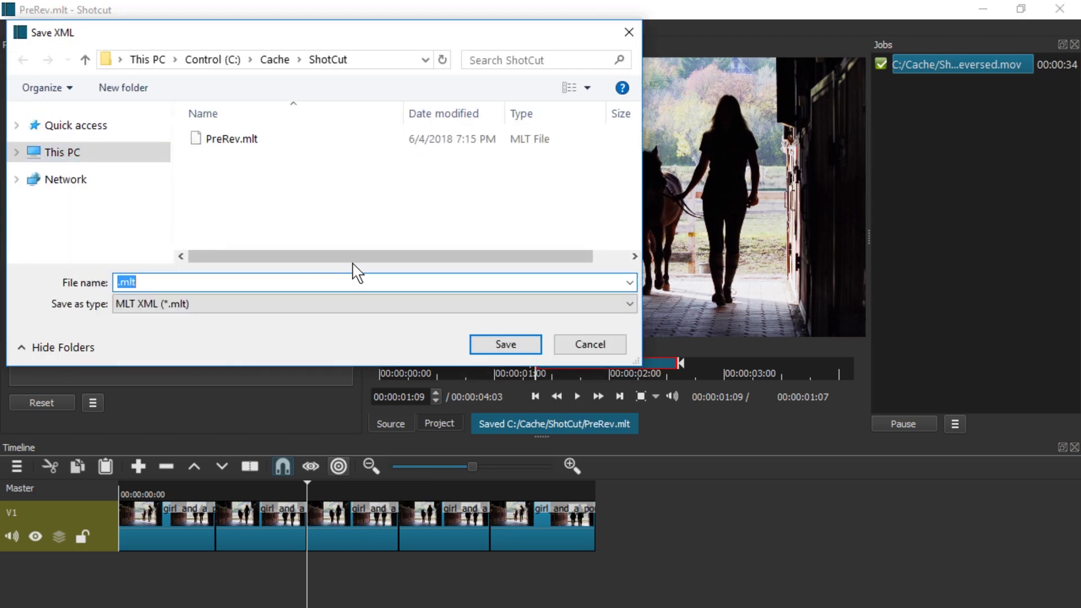
text(RevOnly)
key(Return)
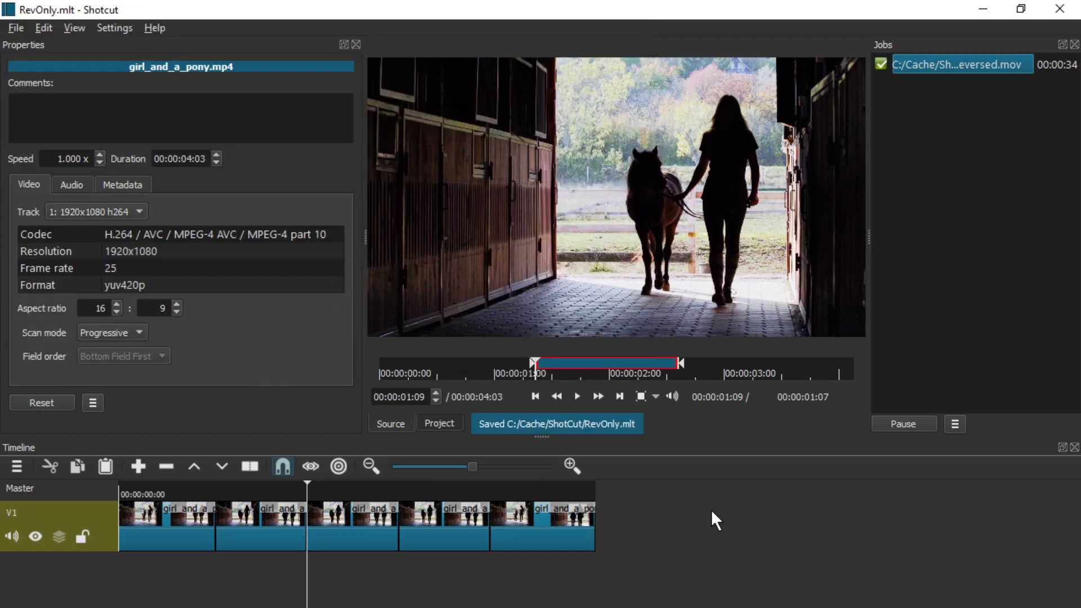
Remove every clip on track V1 except the third one, and remove the empty gap in front of it
click(464, 532)
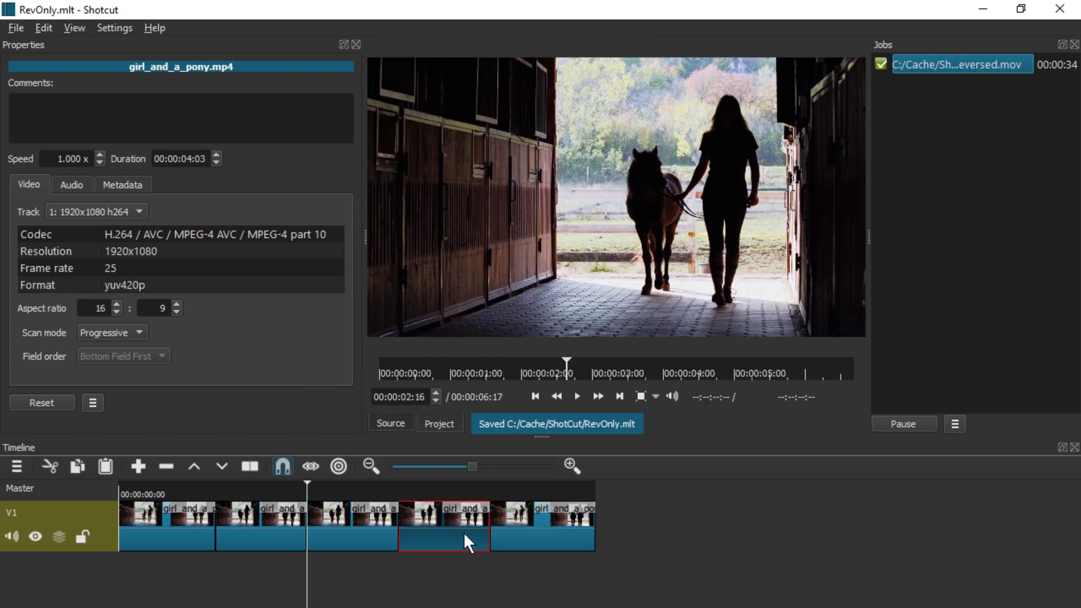
ctrl+click(531, 526)
key(Delete)
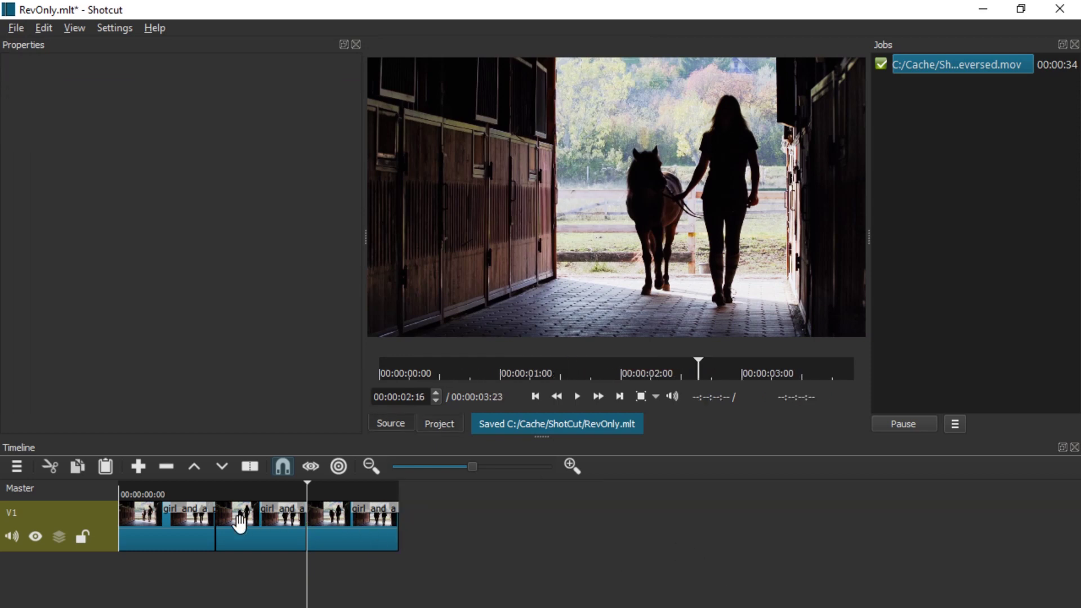
click(241, 525)
click(204, 523)
key(z)
right_click(175, 527)
click(179, 532)
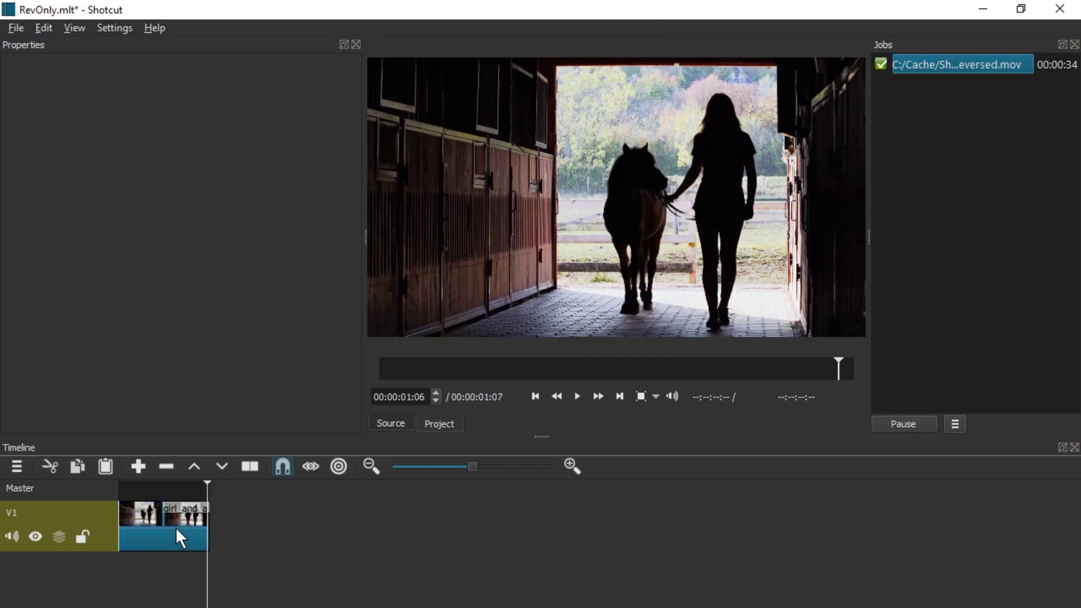
Display the main toolbar and export the timeline as RevOnly.mp4 in C:\Cache\ShotCut, continuing despite the free-space prompt
click(16, 27)
click(16, 29)
click(75, 28)
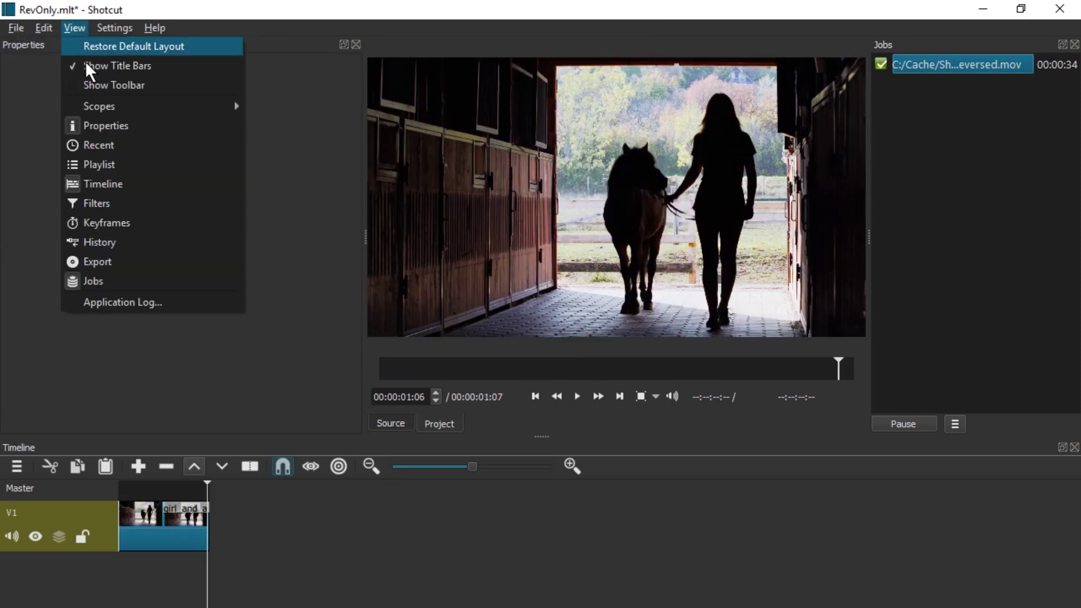
click(133, 84)
click(558, 57)
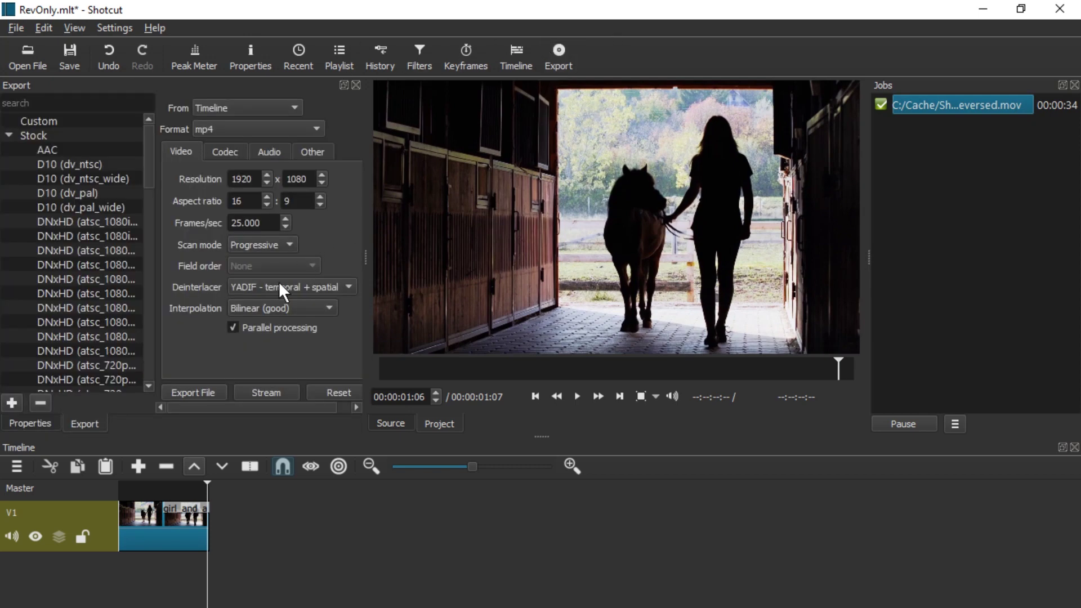
click(191, 392)
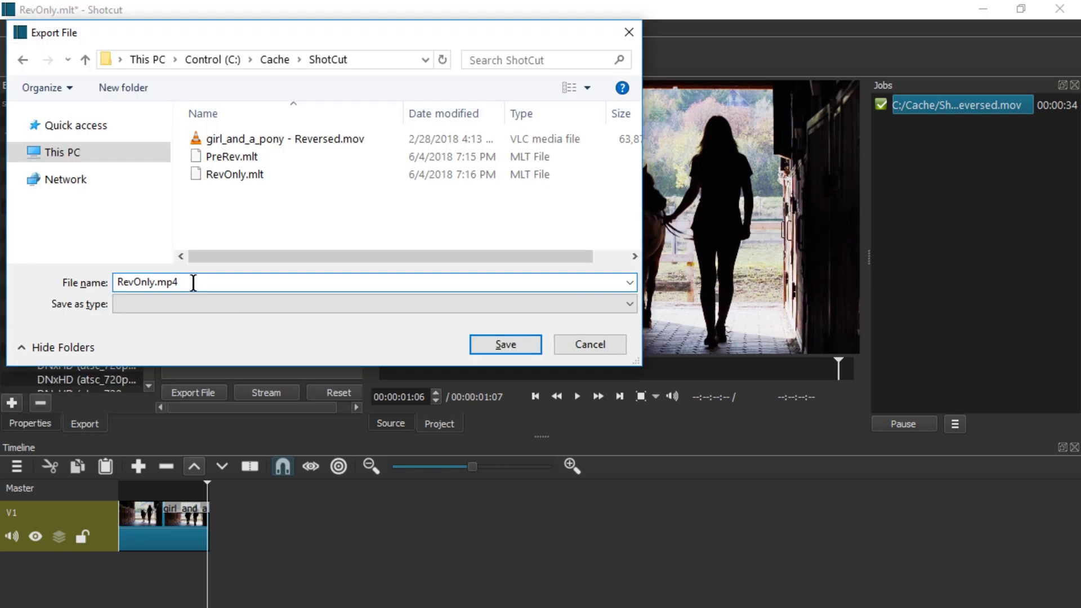
click(479, 340)
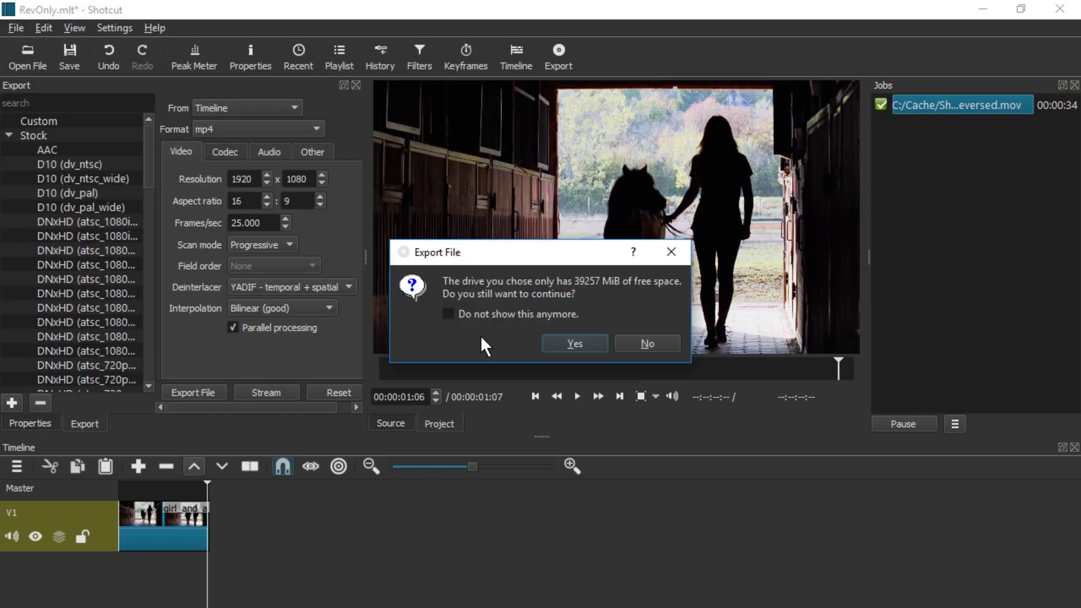
click(551, 341)
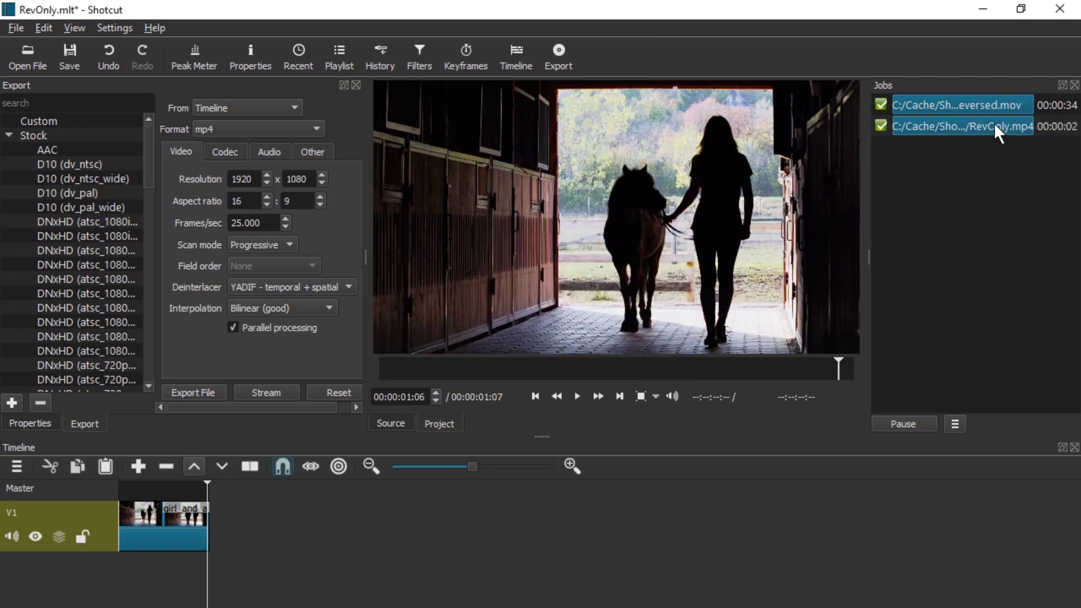
Undo the timeline edits and restart Shotcut with an empty project, discarding the unsaved changes
key(ctrl+z)
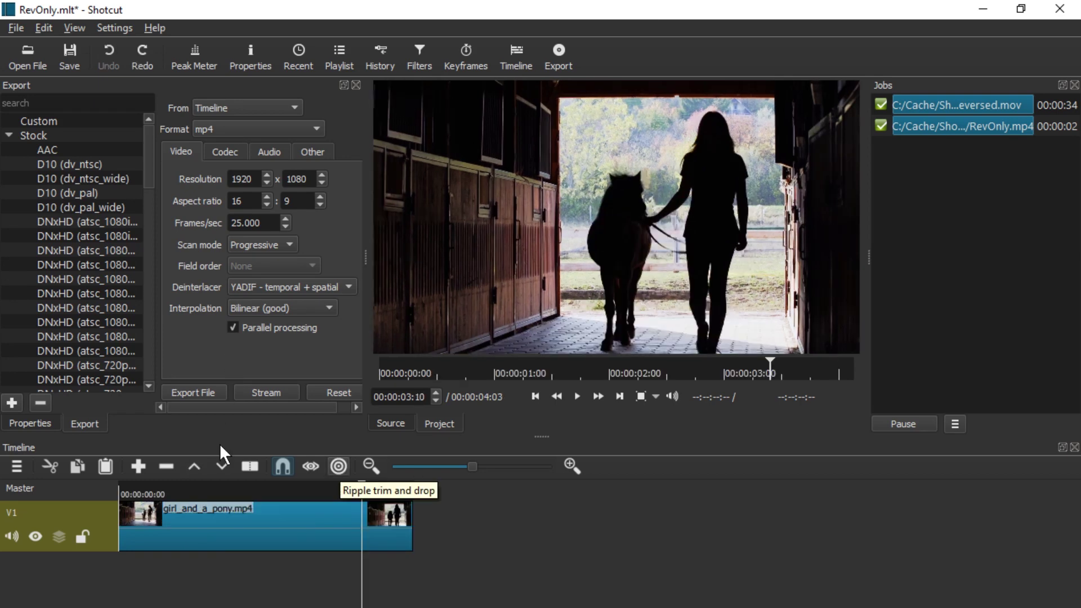
click(1060, 9)
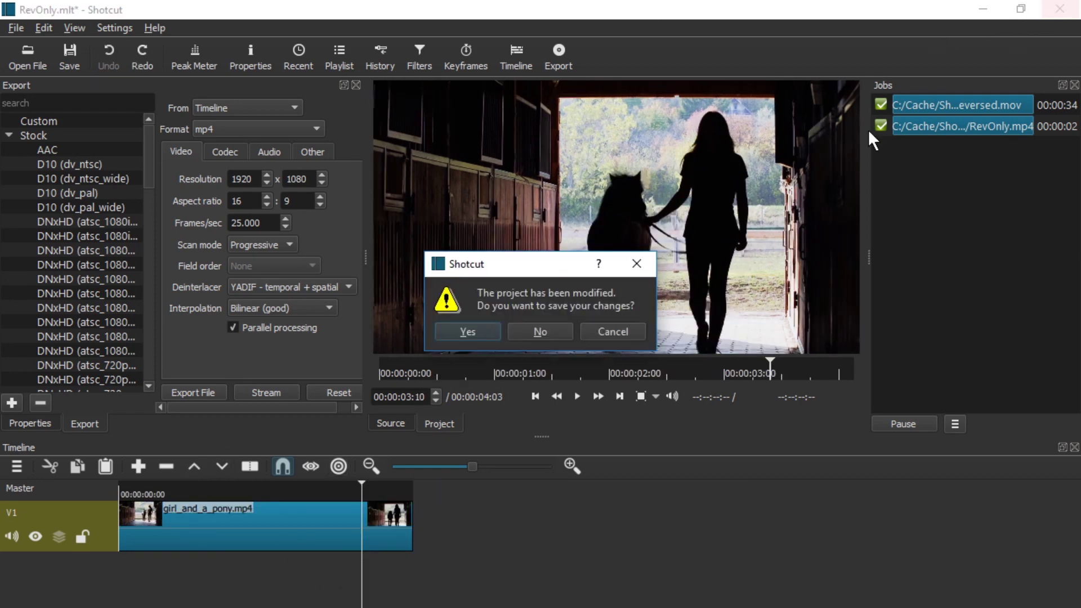
click(566, 330)
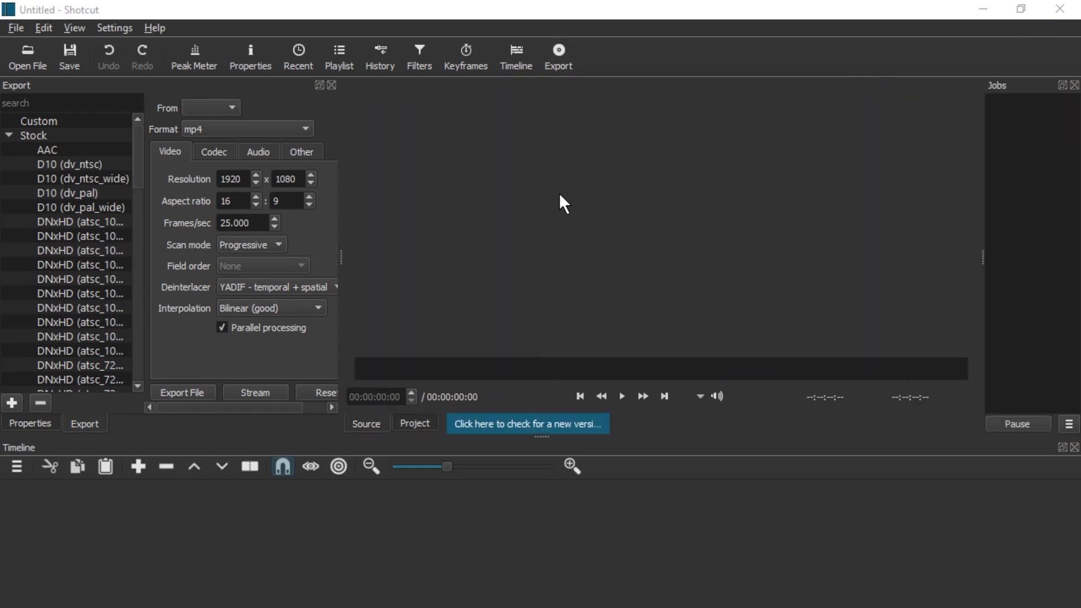
Bring RevOnly.mp4 from the ShotCut folder in File Explorer into the Shotcut player and add it to the timeline
key(alt+Tab)
drag(231, 335, 898, 241)
drag(836, 226, 259, 528)
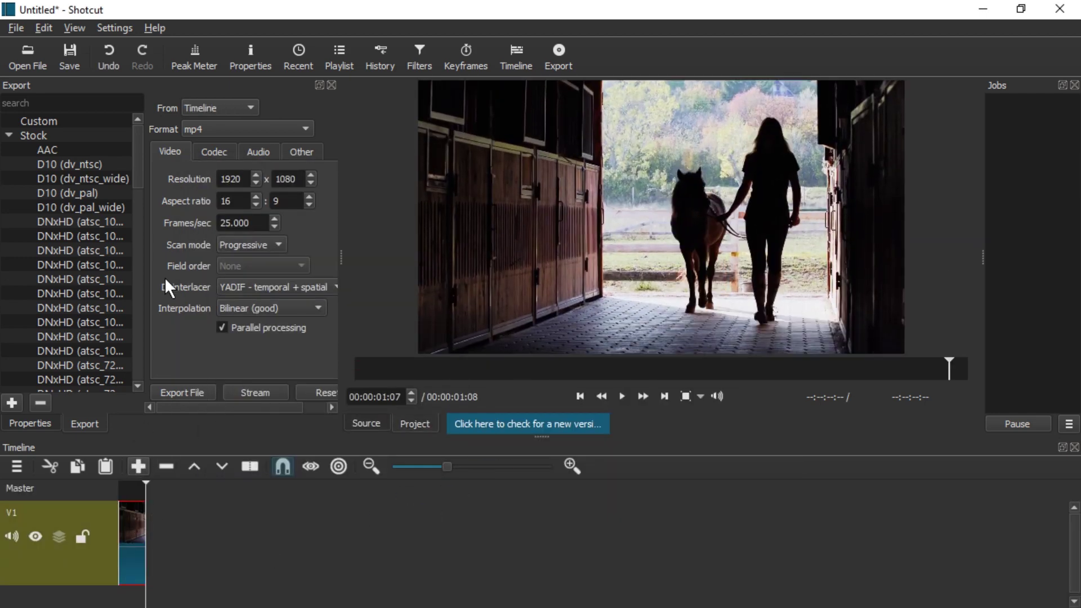
Reverse the RevOnly clip at the better quality setting into RevOnly - Reversed.mov, and widen the job list to follow the conversion
click(259, 62)
scroll(243, 364, down, 1)
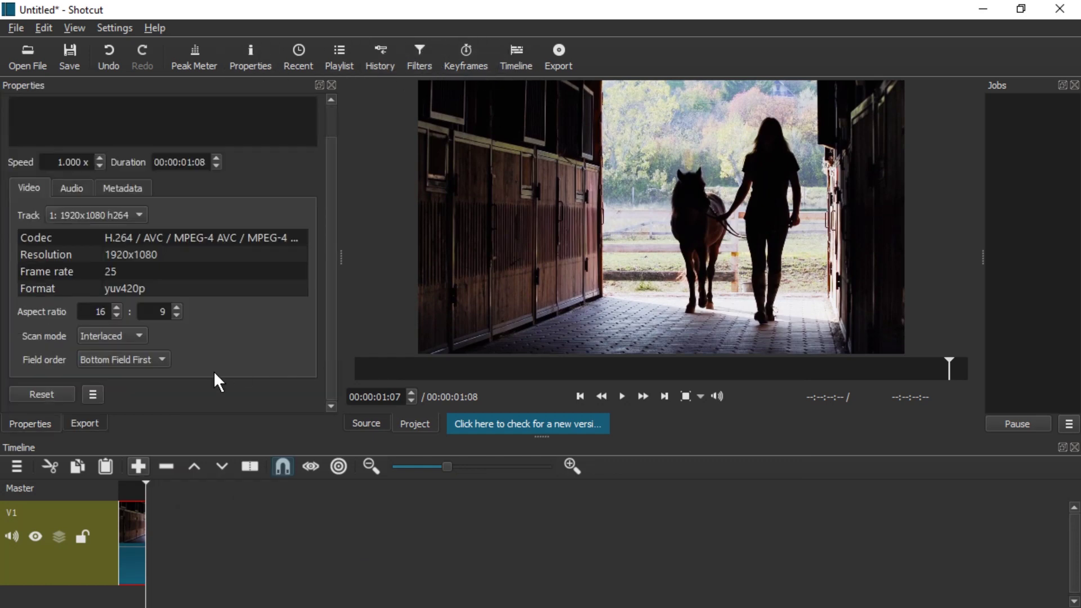
click(93, 394)
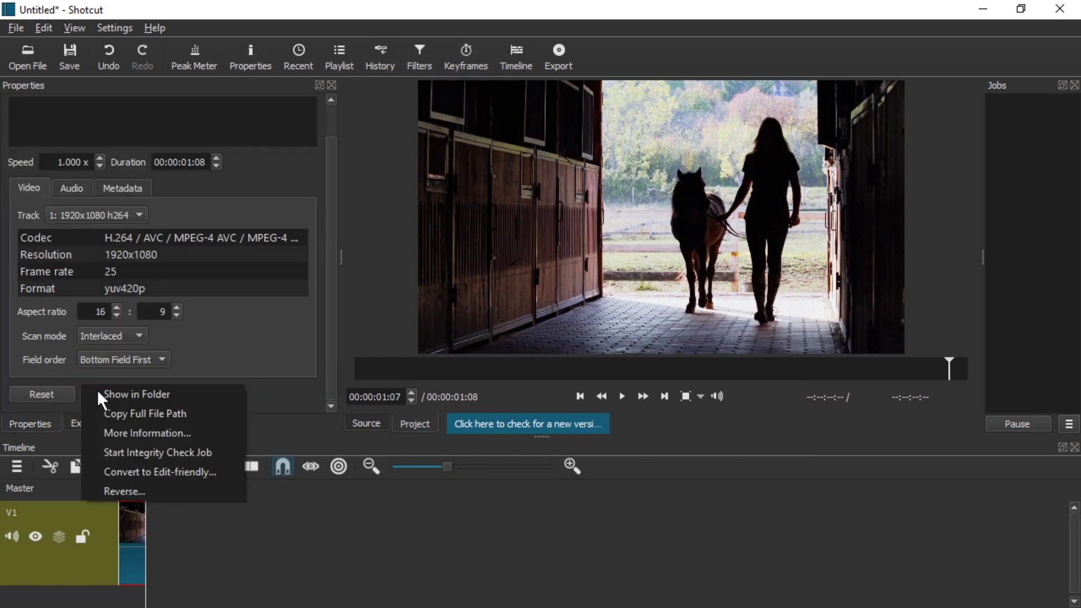
click(121, 490)
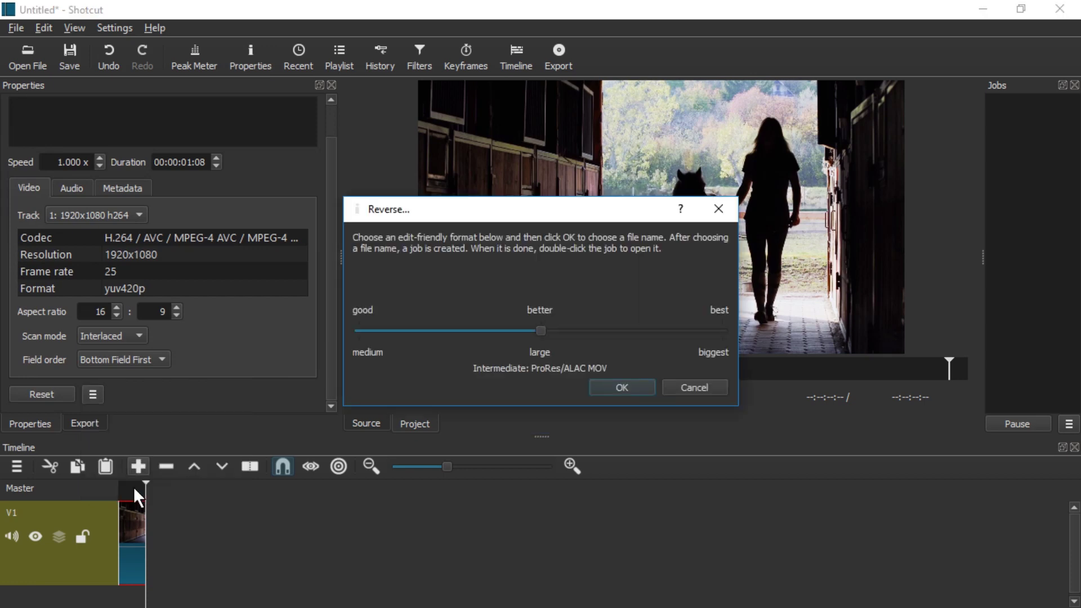
click(613, 385)
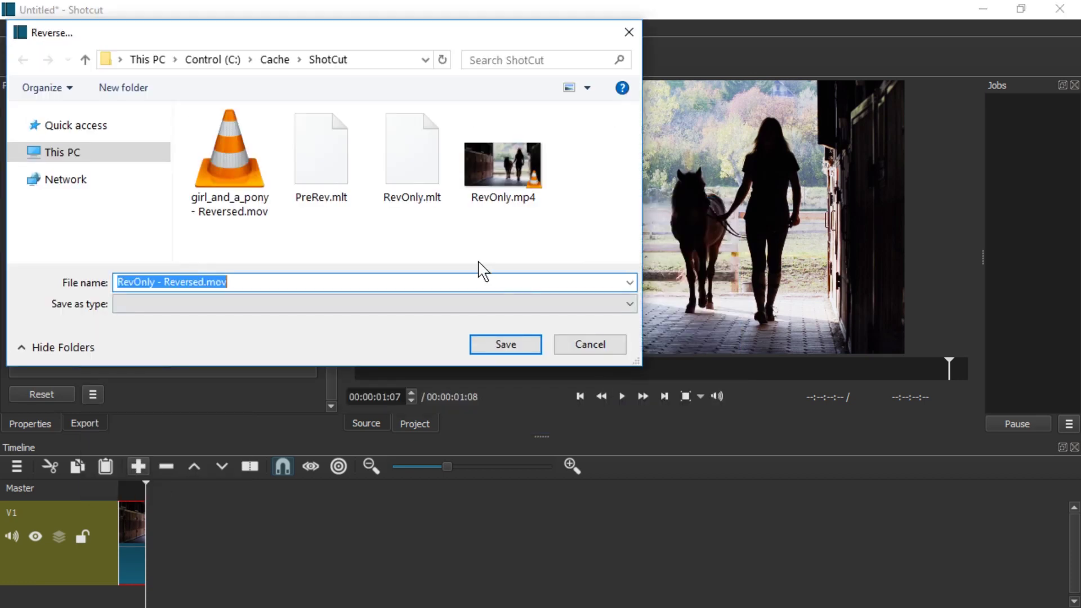
key(Return)
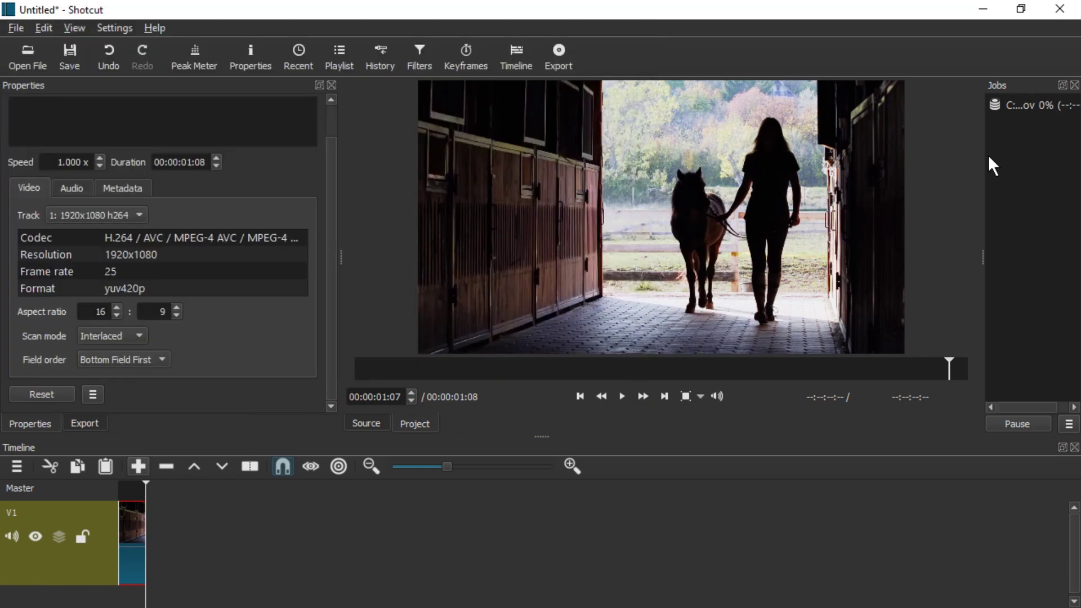
drag(982, 160, 792, 172)
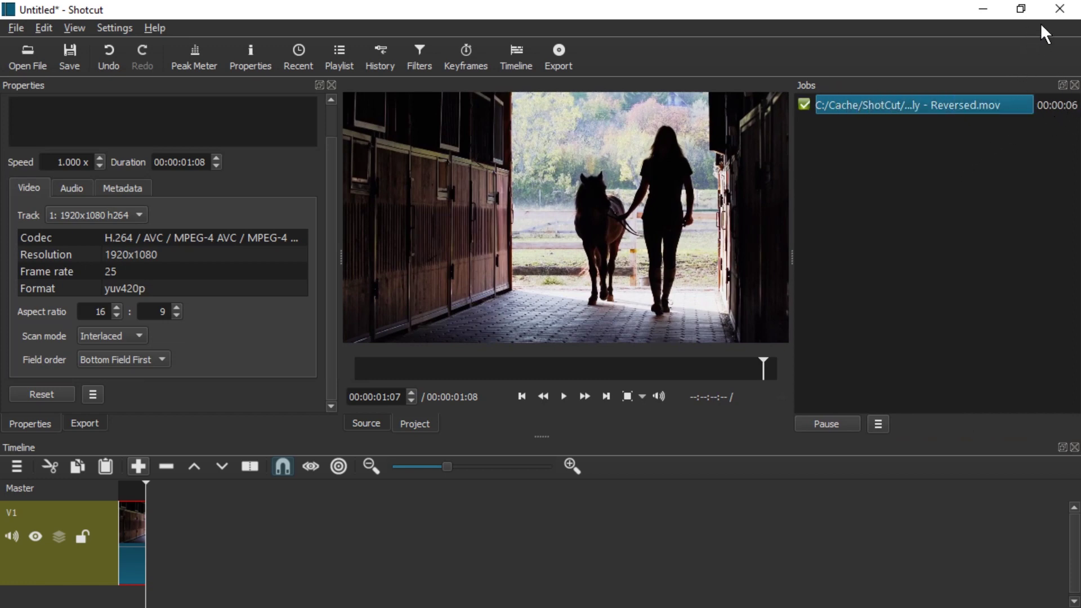
Restart Shotcut and open the PreRev.mlt project from the ShotCut folder in File Explorer
click(1061, 15)
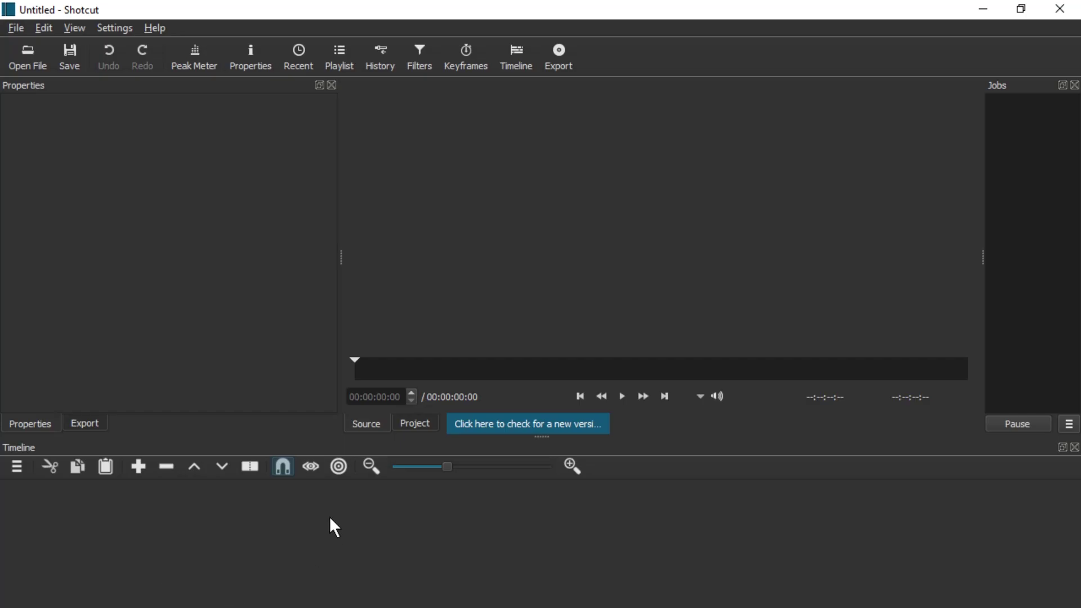
key(alt+Tab)
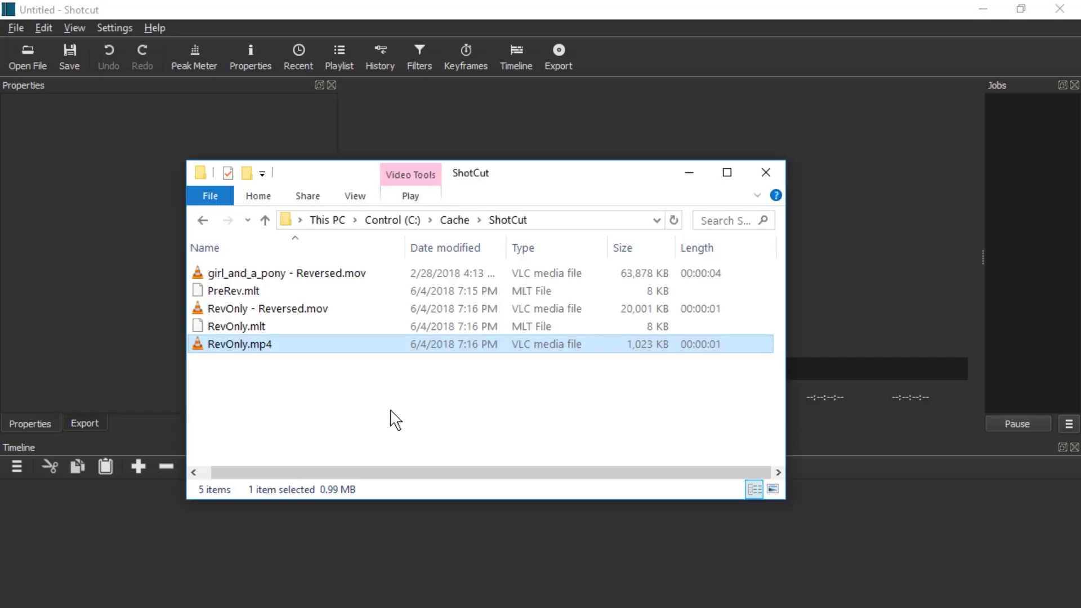
click(336, 396)
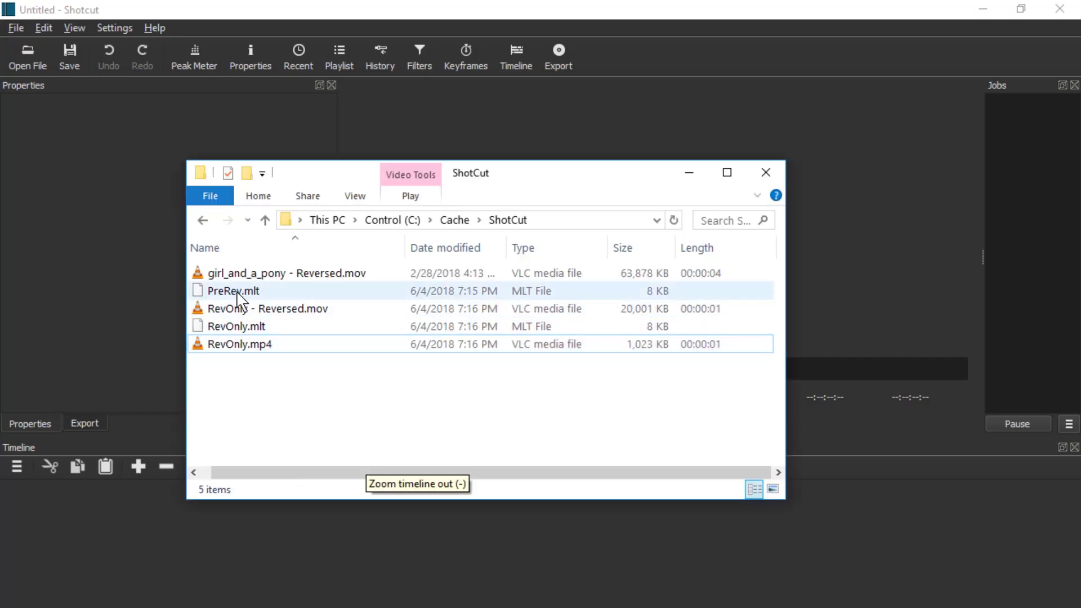
drag(238, 296, 550, 277)
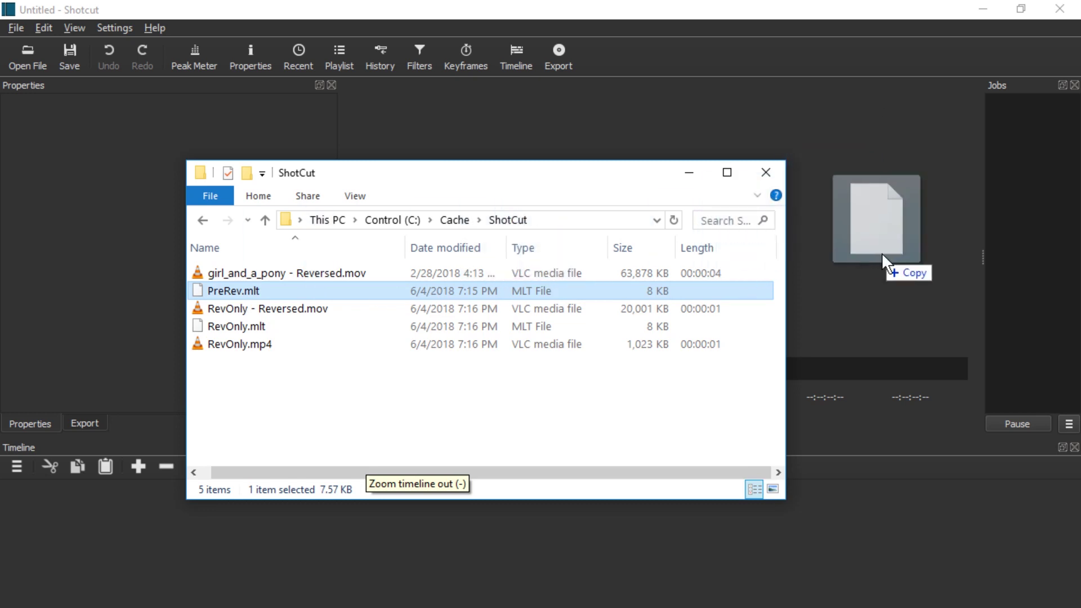
drag(893, 248, 881, 209)
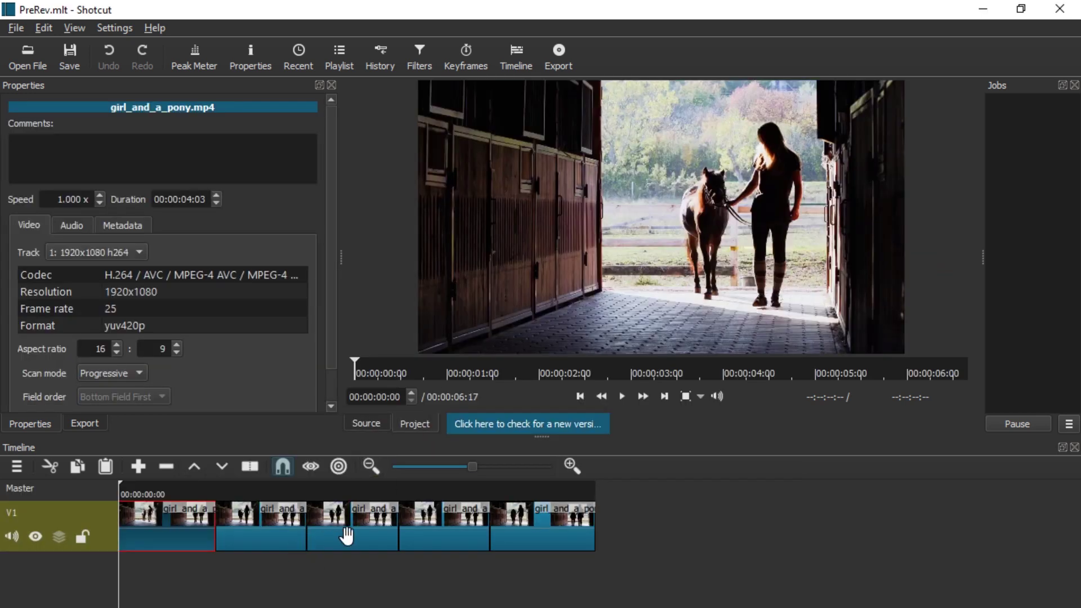
Lift the third clip from V1, add RevOnly - Reversed.mov from File Explorer, and try to place it in the gap
click(347, 535)
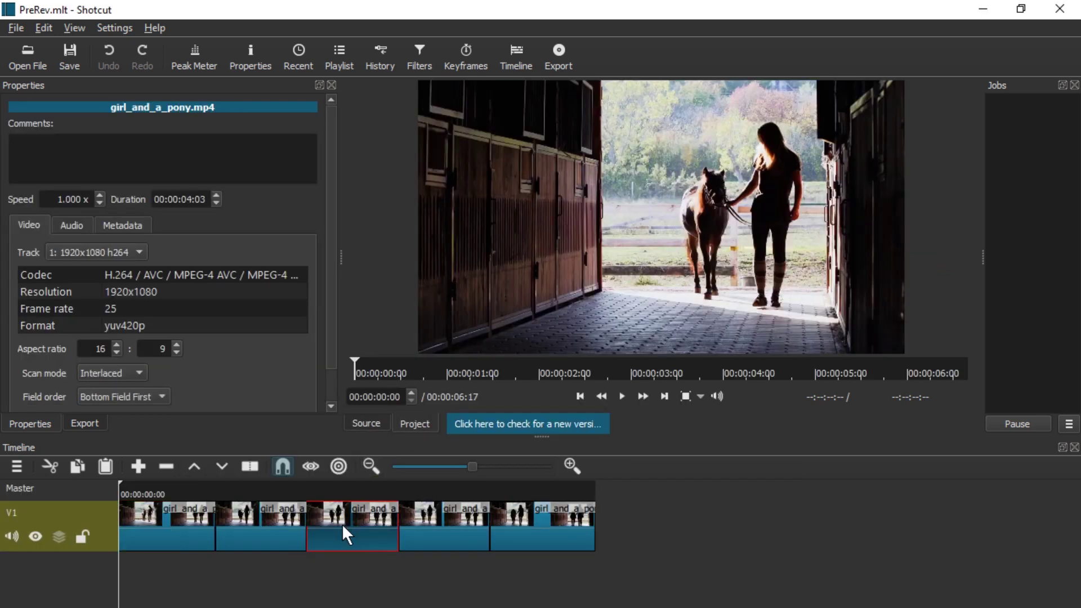
key(z)
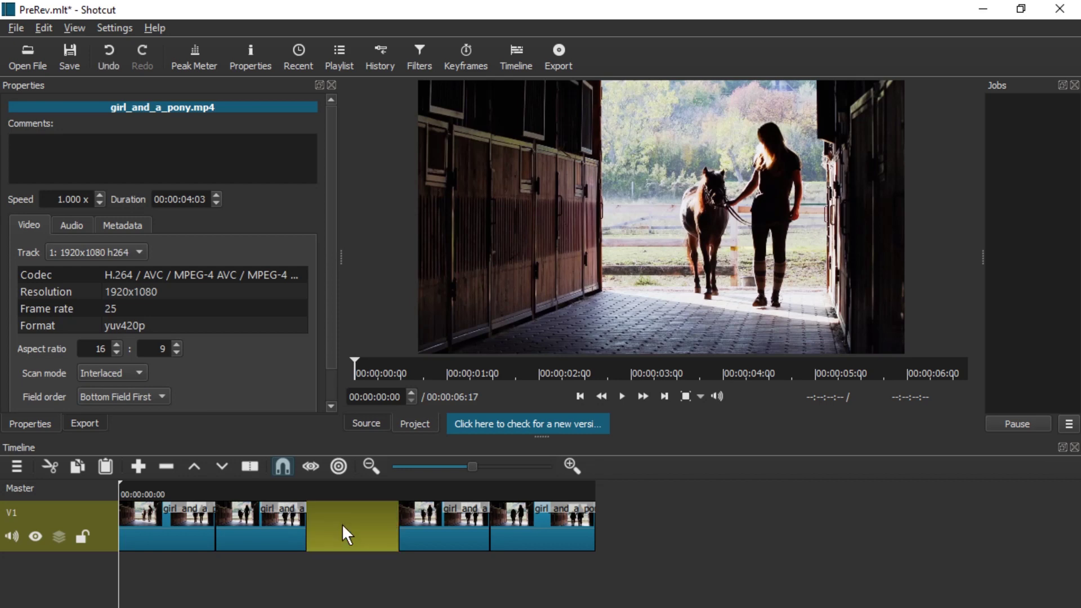
key(alt+Tab)
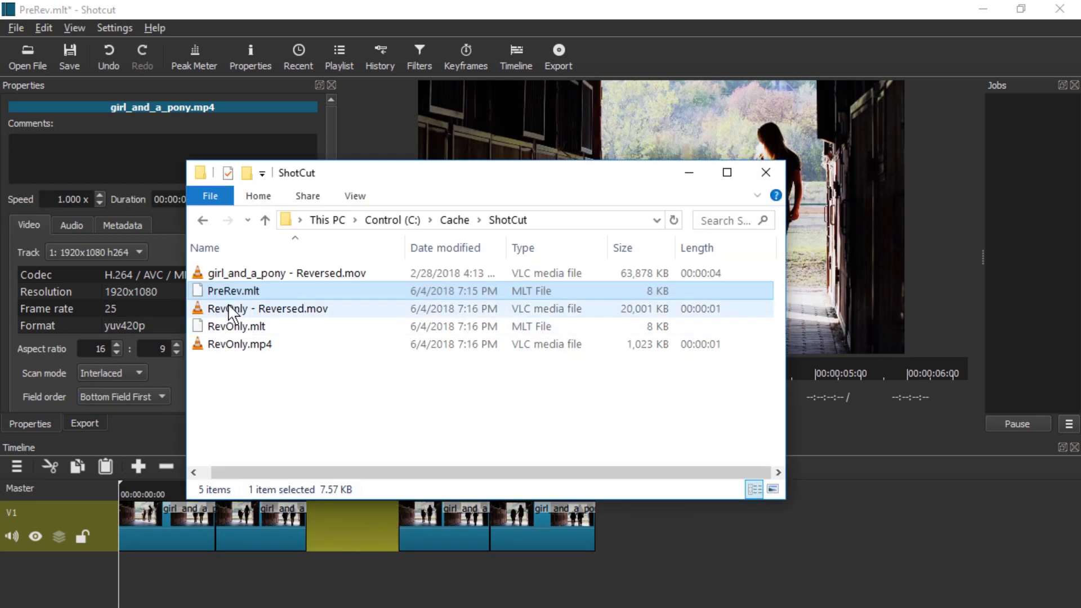
drag(225, 308, 314, 540)
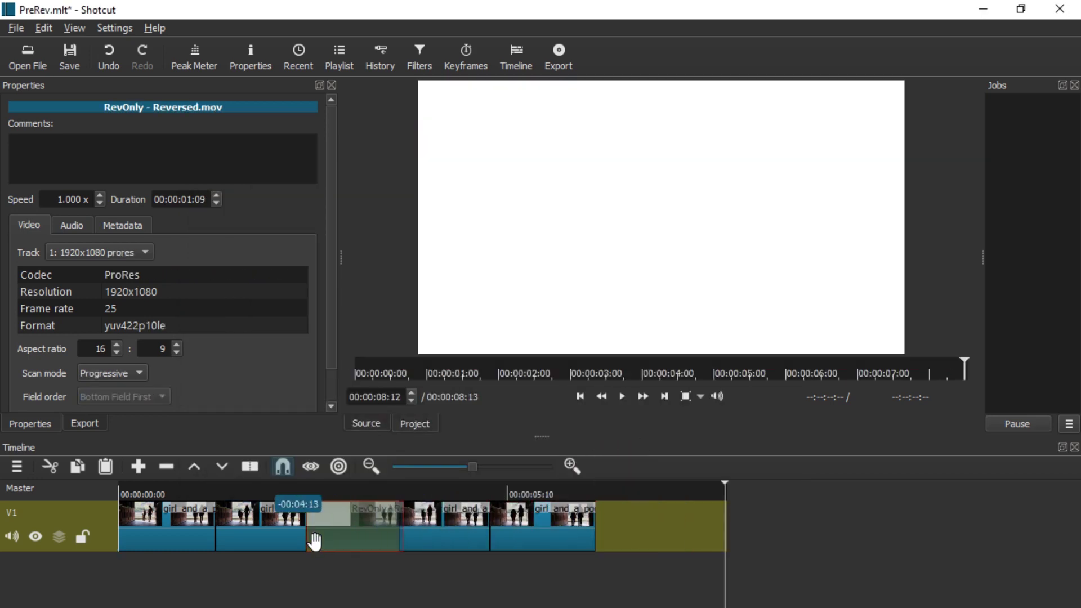
drag(380, 545, 627, 531)
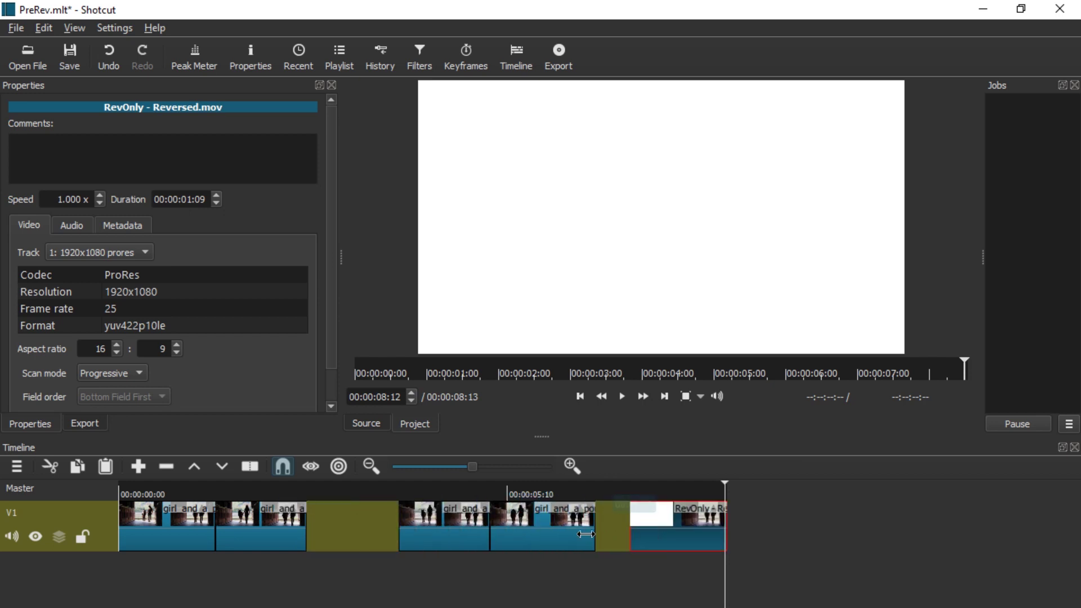
Rearrange the clips on V1 so the reversed clip is followed by the fourth clip and the last clip
click(531, 513)
drag(820, 532, 821, 532)
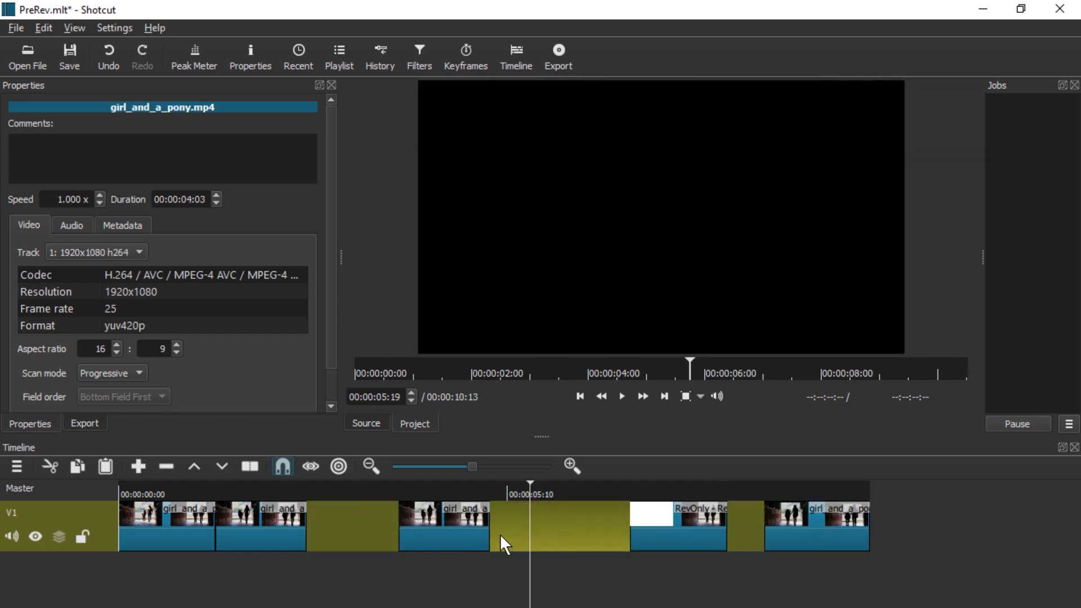
drag(708, 523, 535, 532)
drag(451, 526, 708, 526)
Remove the gaps before the reversed clip and before the last clip so all V1 clips are adjacent
right_click(478, 538)
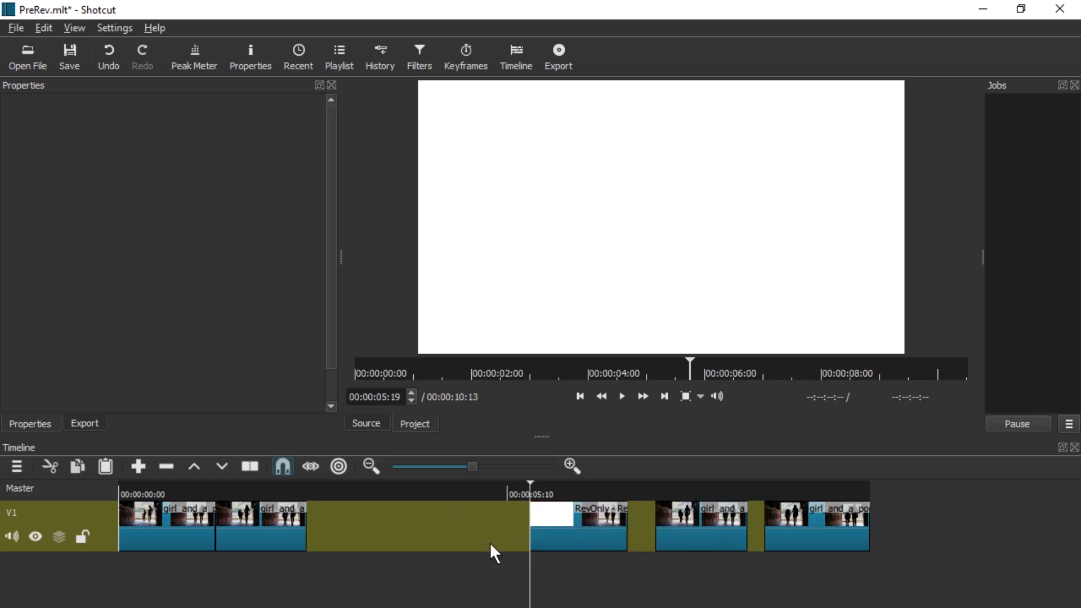
click(485, 544)
click(450, 542)
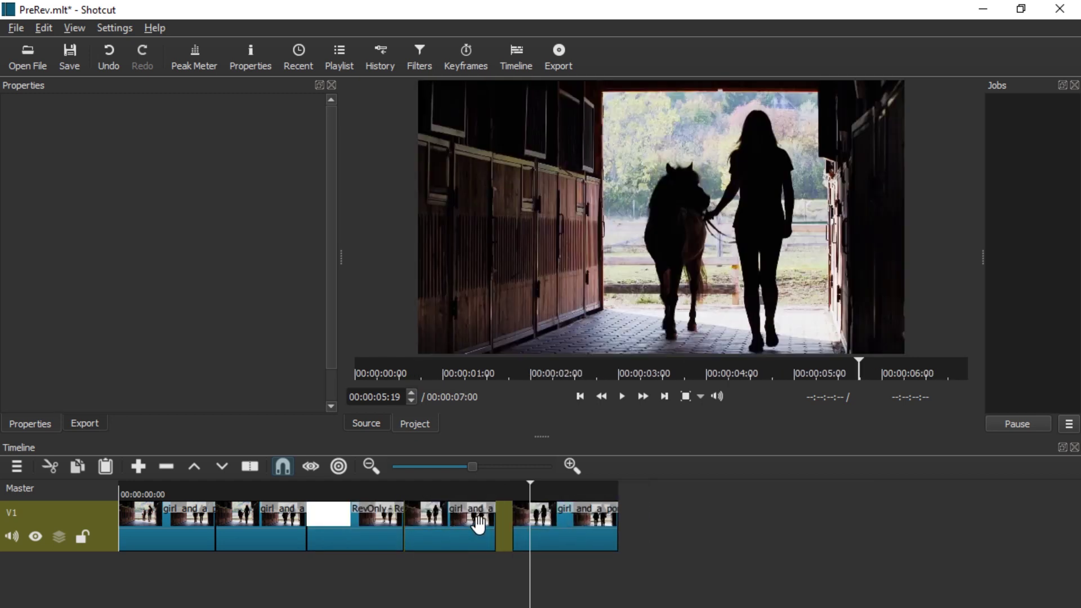
right_click(505, 528)
click(518, 535)
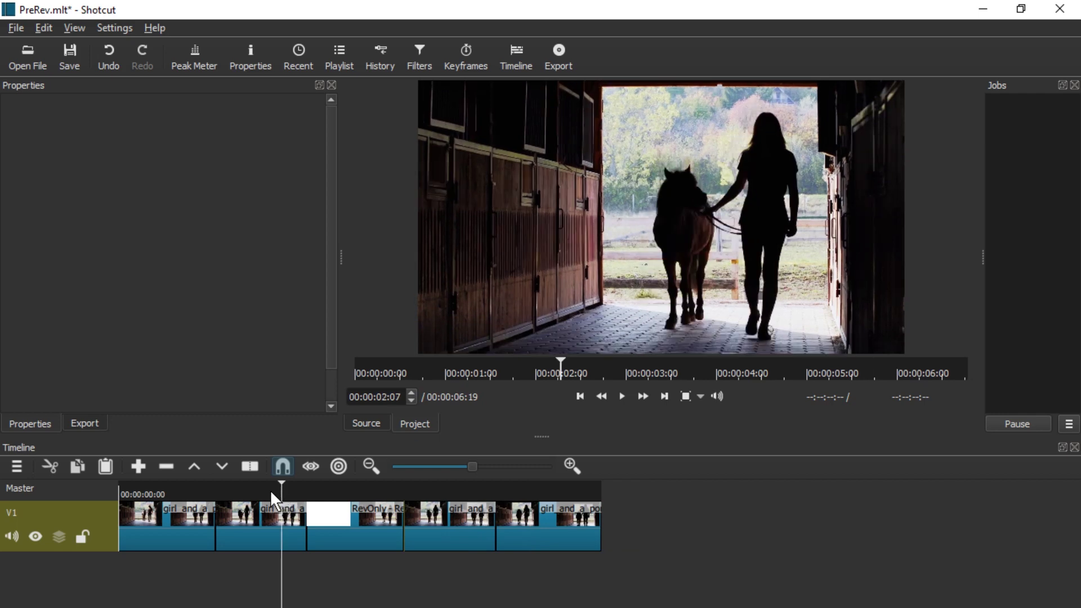
Play the timeline from the first V1 clip and inspect the frame where the reversed clip begins
click(183, 492)
key(space)
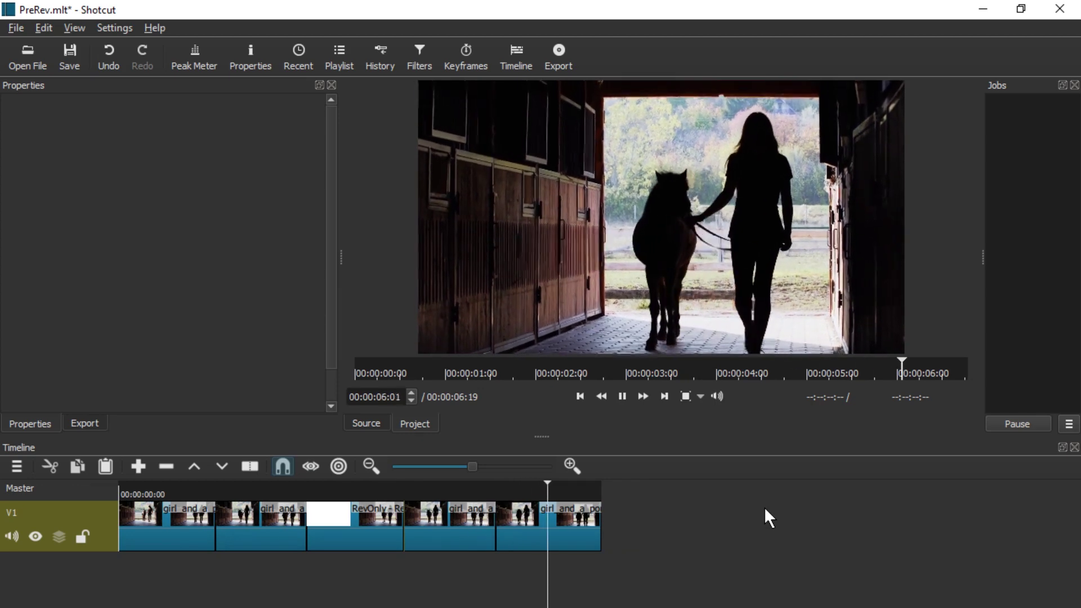
click(314, 492)
key(Left)
key(Left)
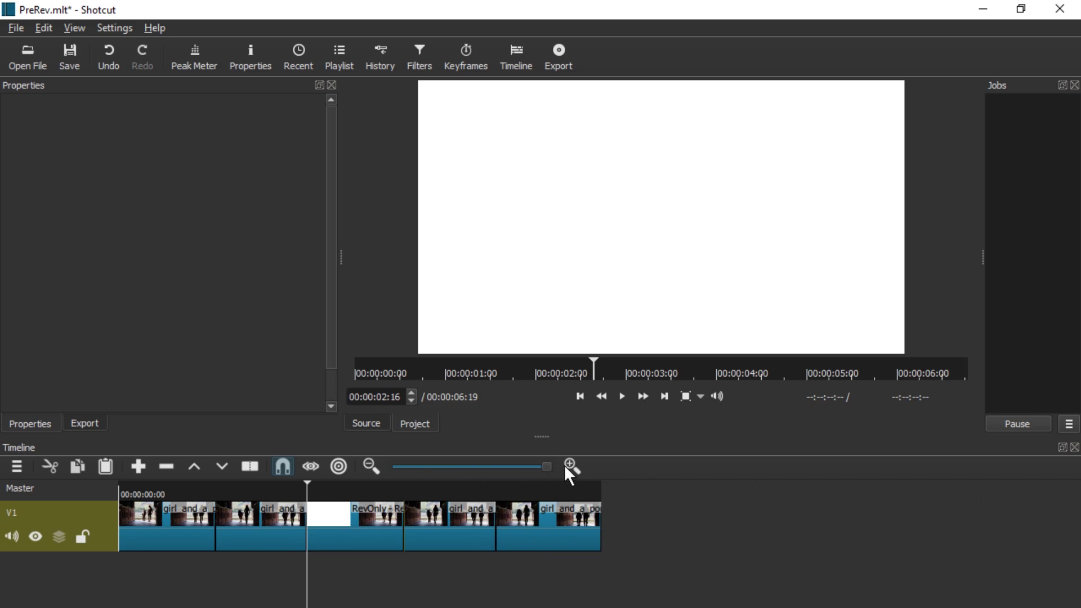
Split the reversed clip one frame after its start, at 00:00:02:17, and remove the blank white first frame
click(570, 467)
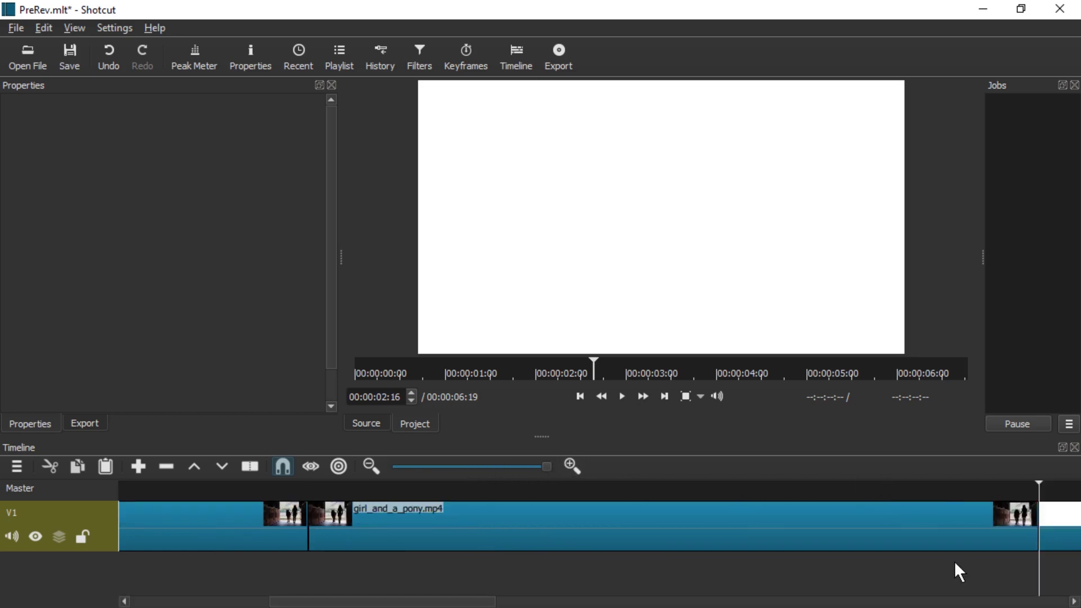
key(Right)
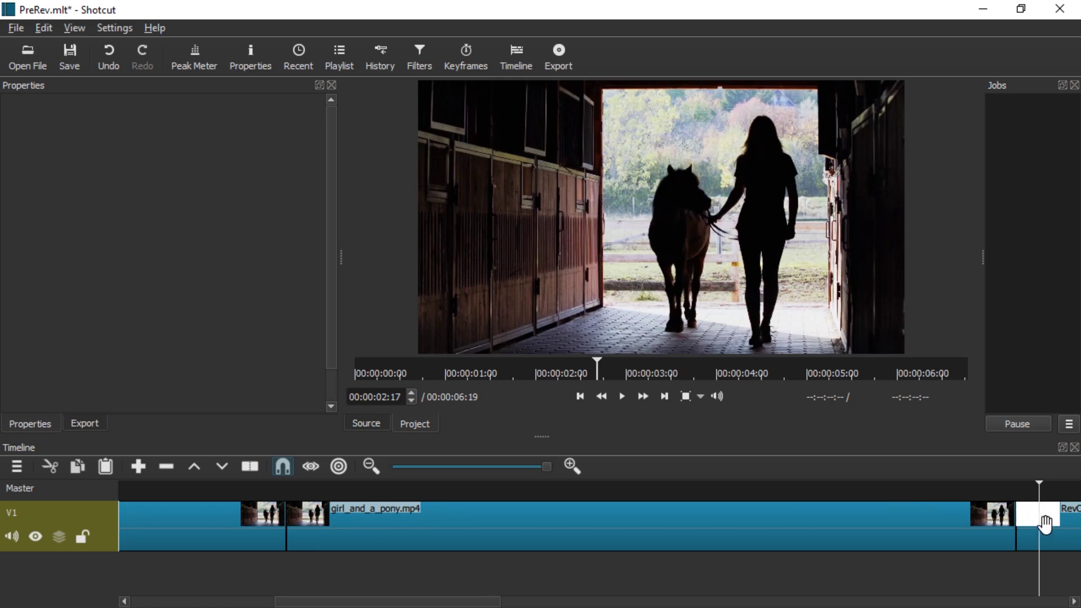
right_click(1025, 514)
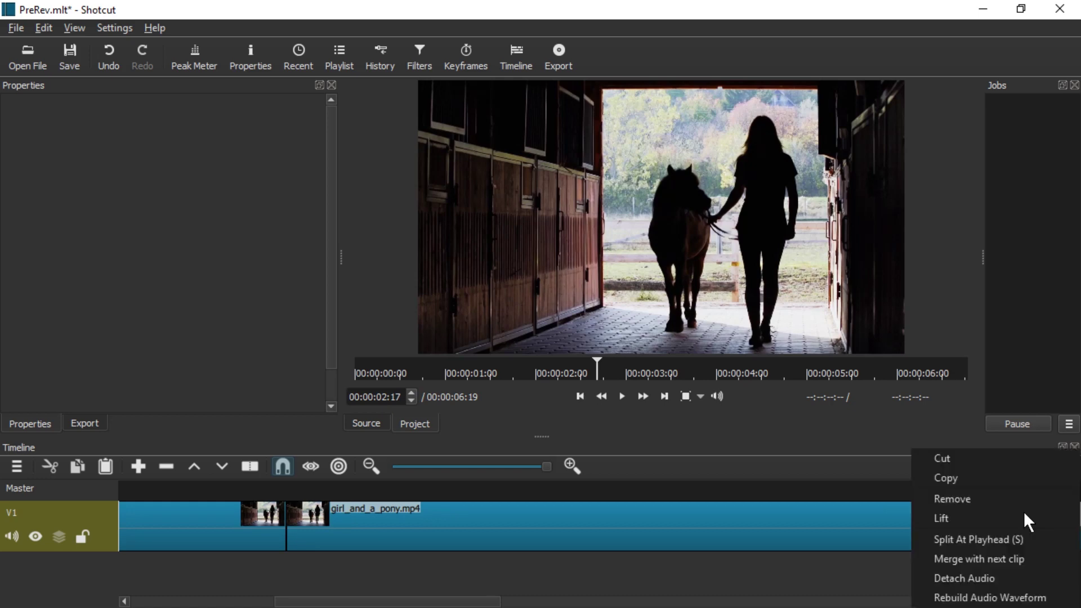
click(992, 498)
Play the timeline again to check the transitions around the trimmed reversed clip
drag(1022, 486, 498, 497)
key(space)
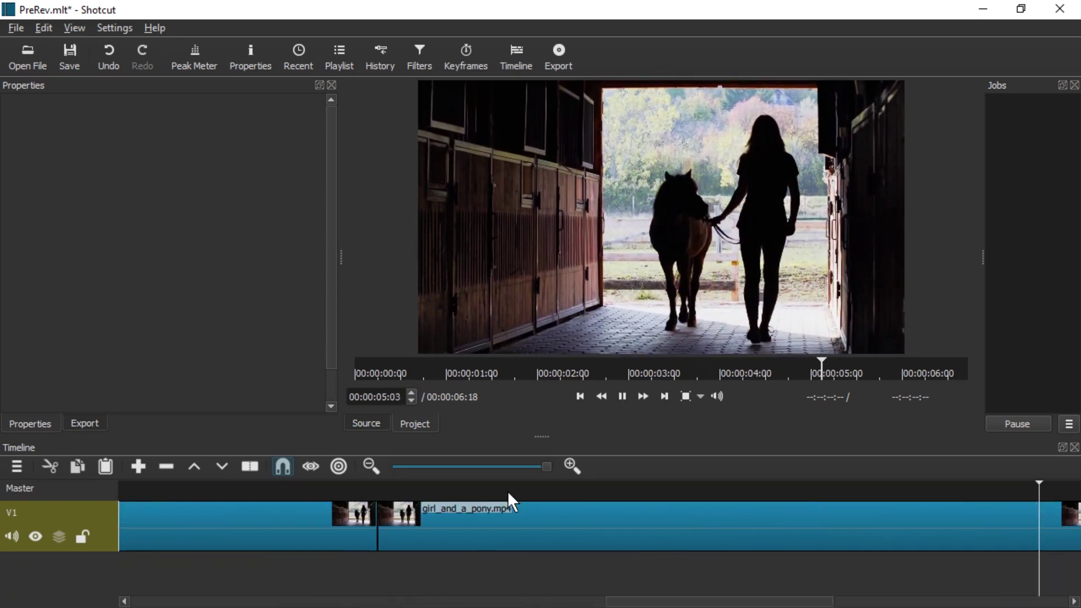
key(space)
key(minus)
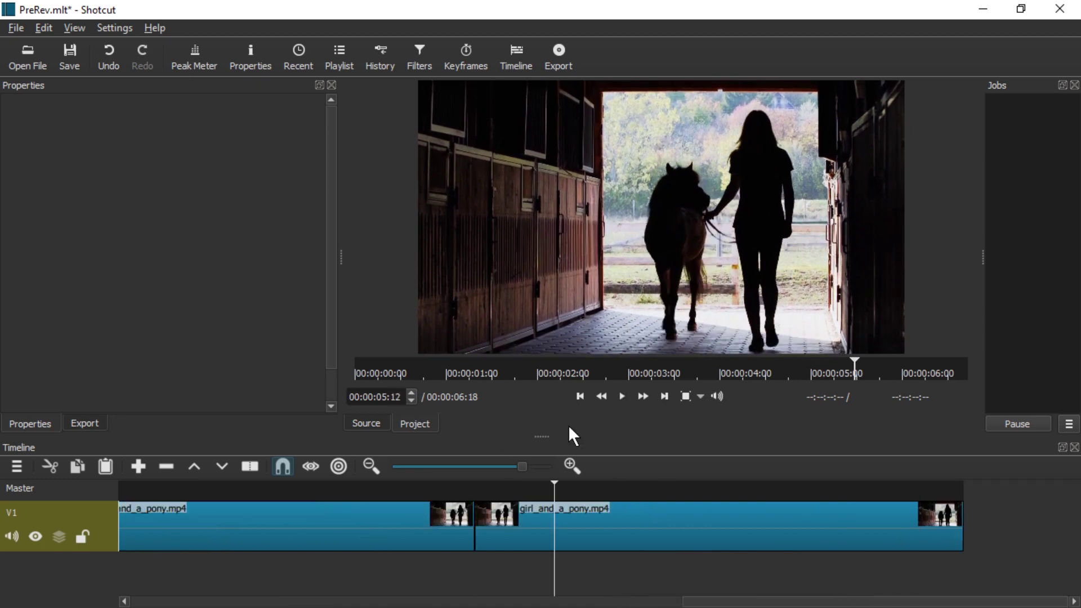
Export the timeline as AllDone.mp4 to the ShotCut folder despite the free-space warning, and widen the Jobs area to follow the export
click(557, 57)
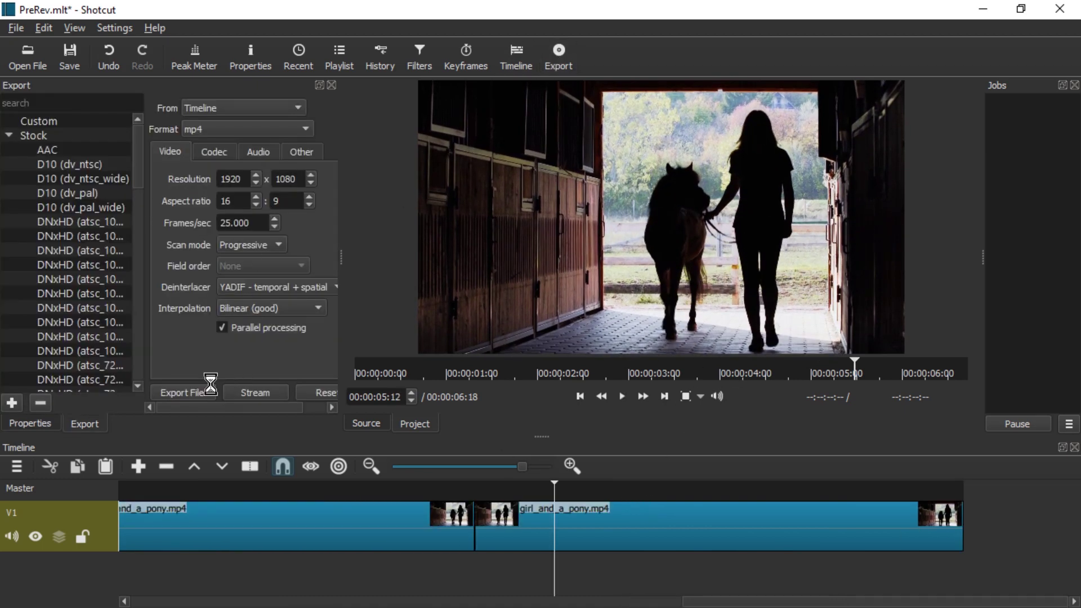
text(Alk)
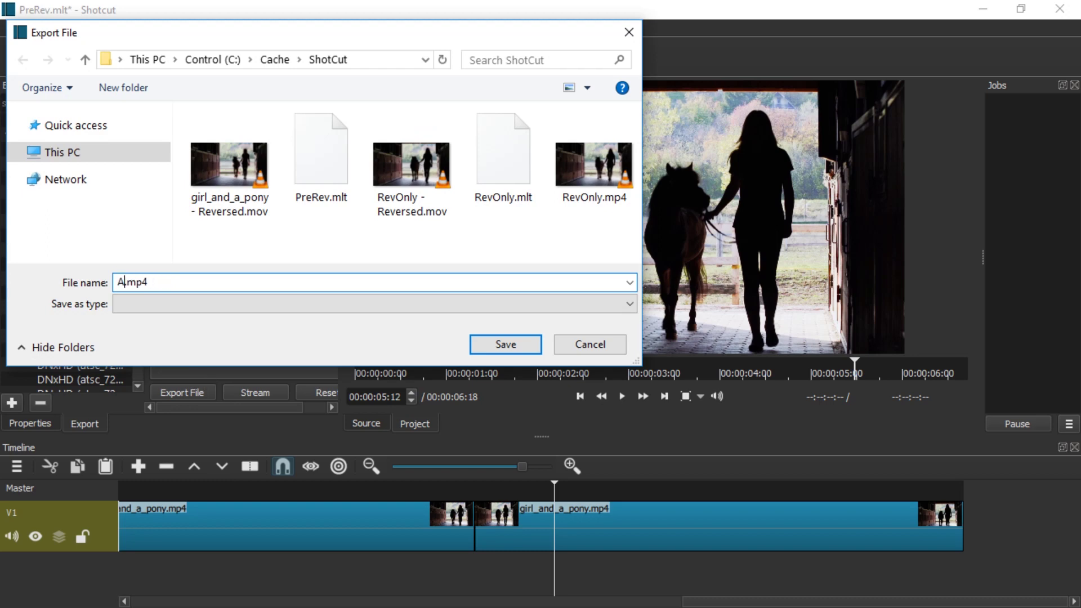
text(Done)
key(Return)
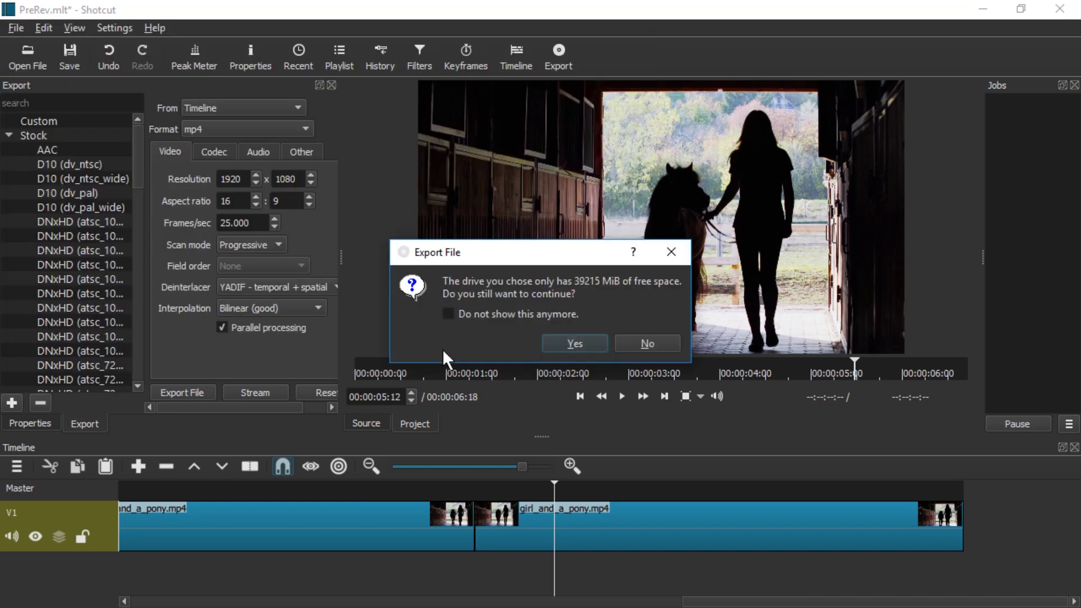
click(574, 344)
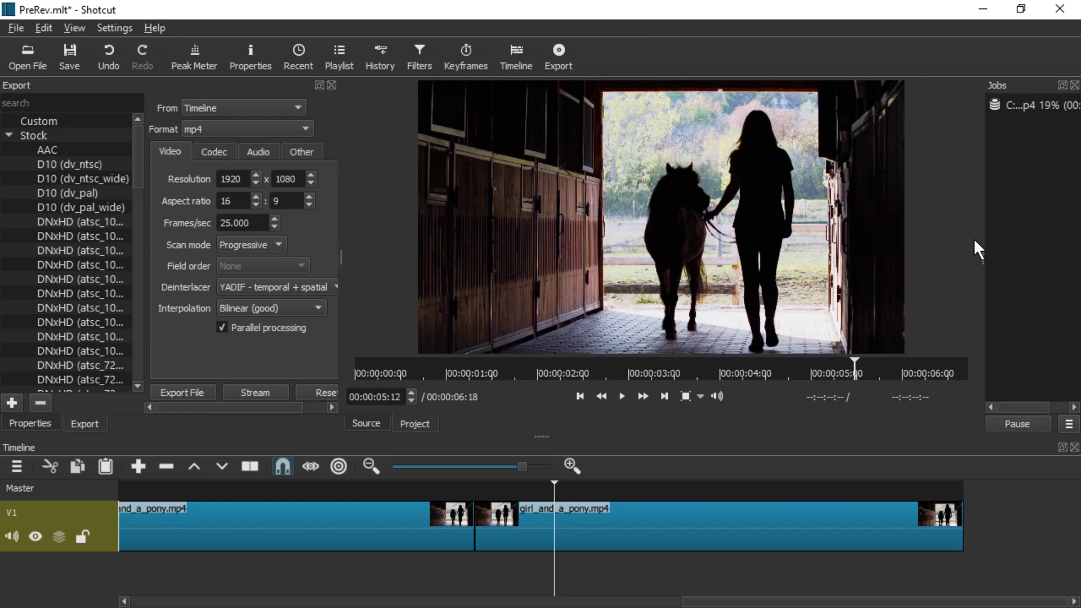
drag(980, 243, 839, 261)
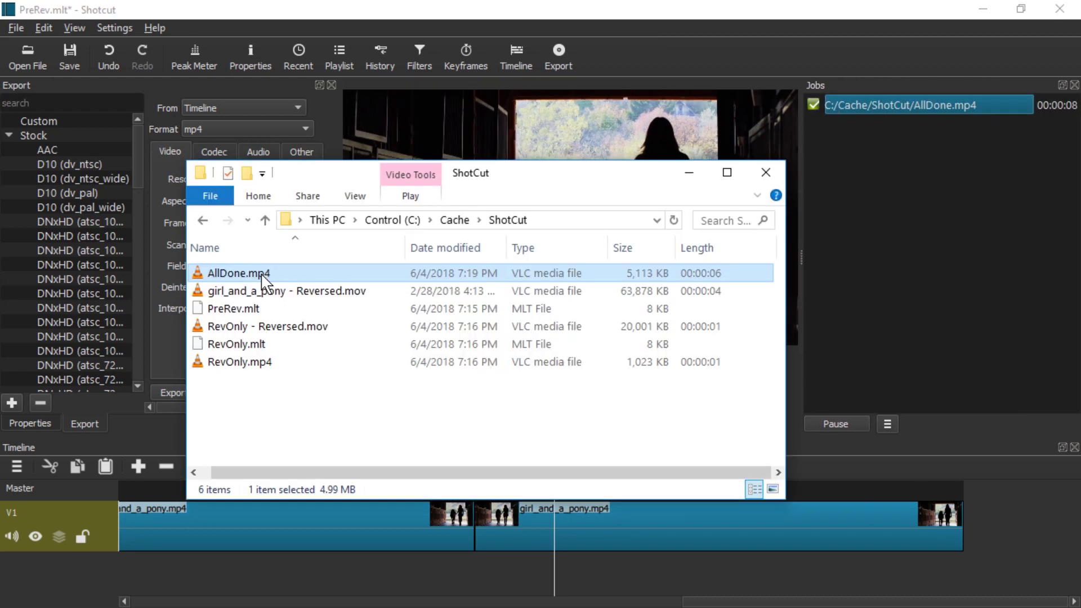